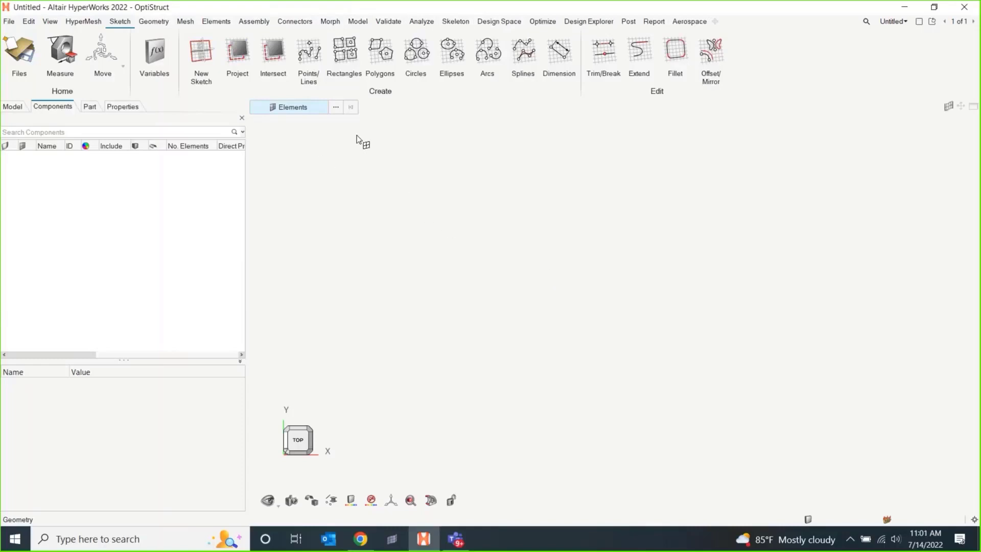
Open the recent model file DoorSurroundAll.hm and inspect the door surround structure.
left_click(8, 21)
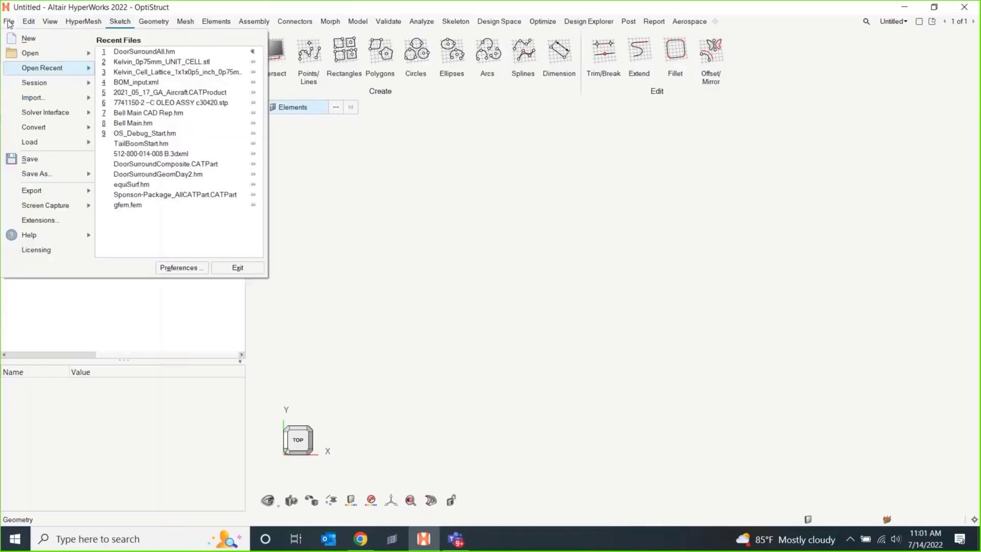
left_click(169, 53)
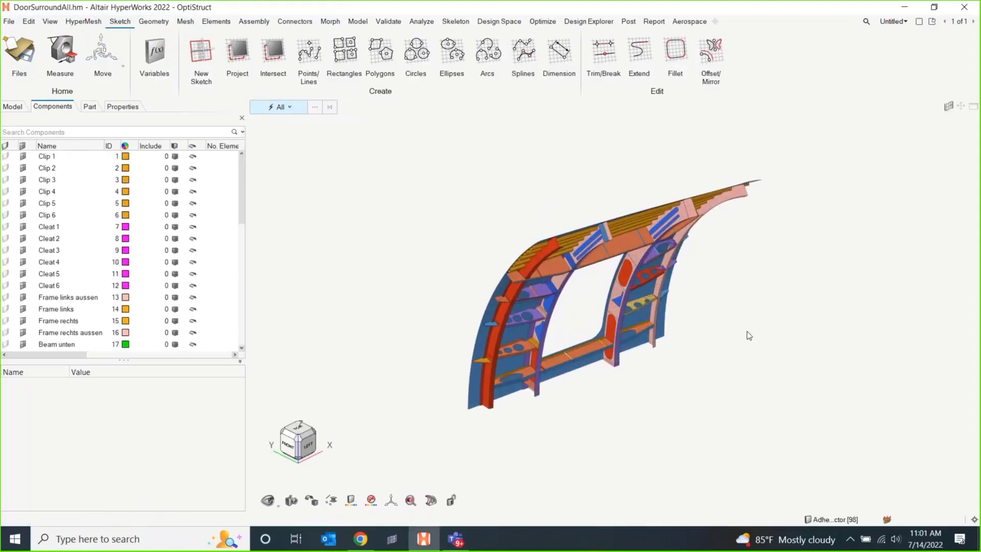
middle_click_drag(728, 331, 659, 155)
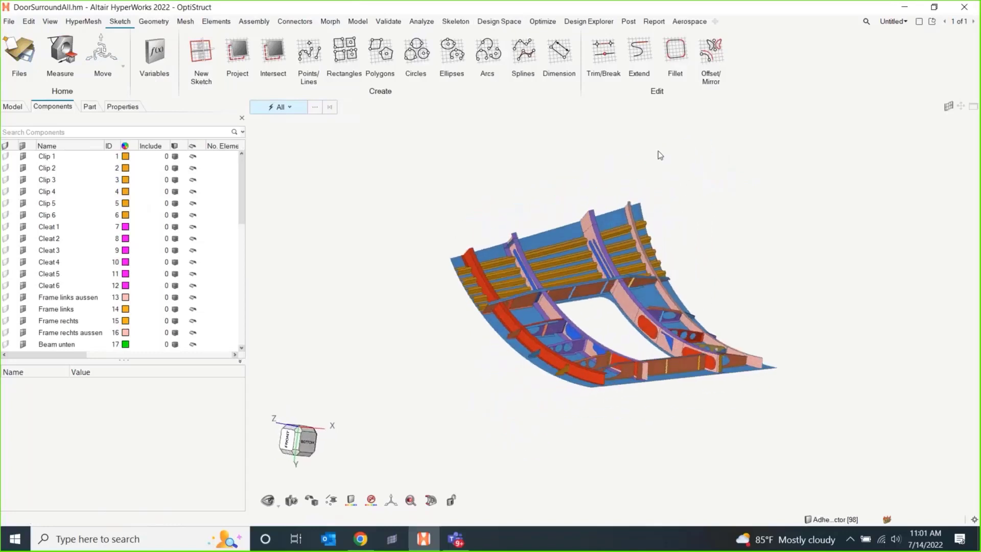
left_click(384, 24)
left_click_drag(442, 338, 401, 339, "ctrl")
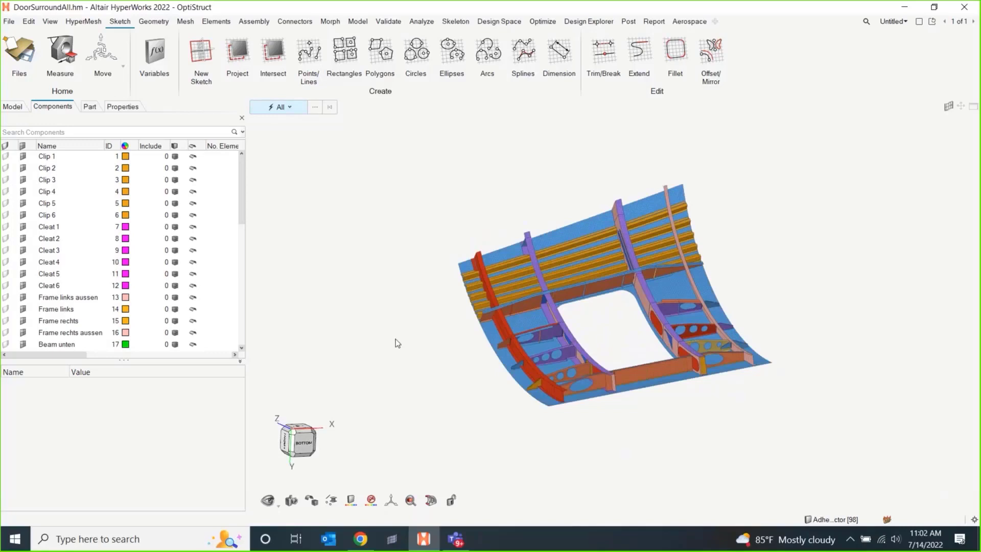
middle_click_drag(423, 334, 391, 312)
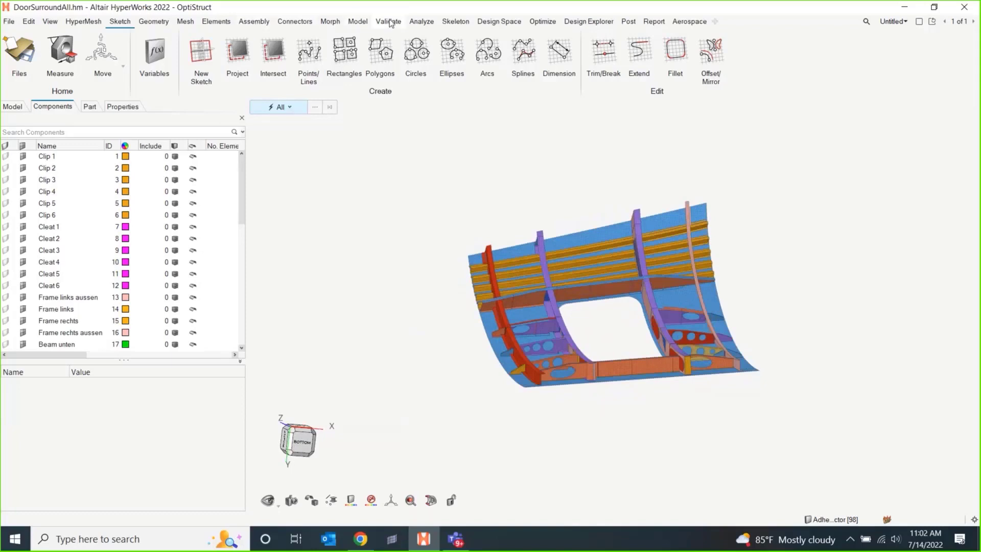
Examine the structural analysis boundary condition tools: constraints, inertia relief and MPCs, with the model's entity list shown.
left_click(420, 22)
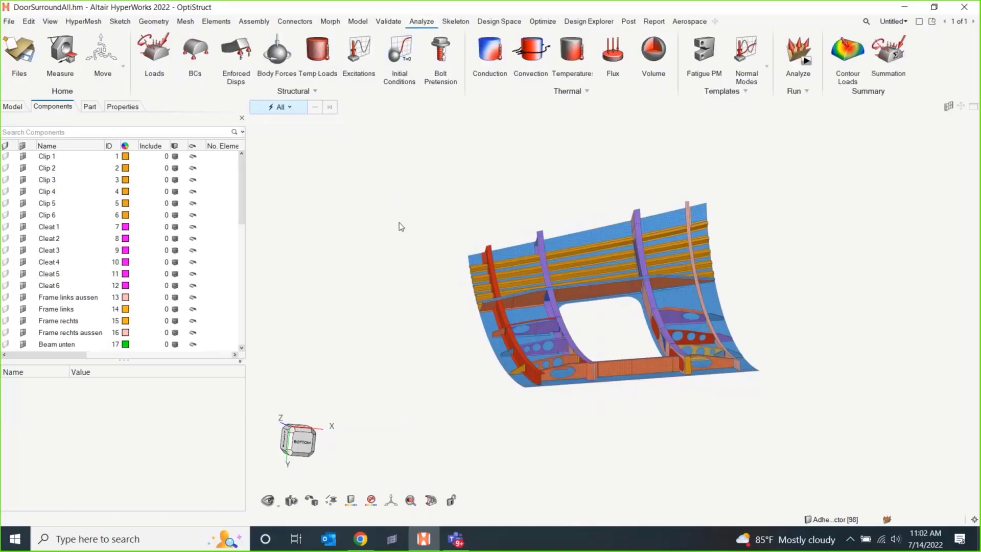
left_click(13, 106)
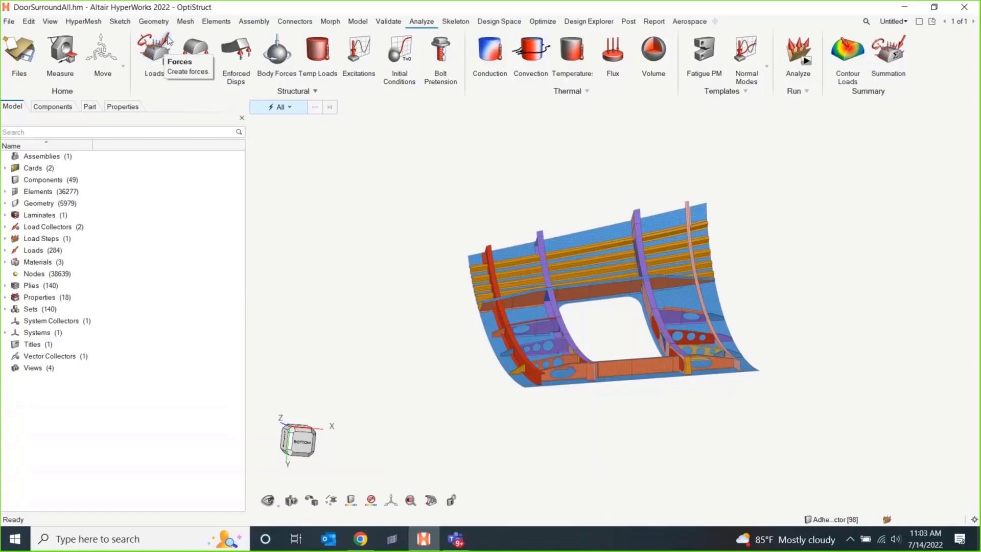
left_click(192, 53)
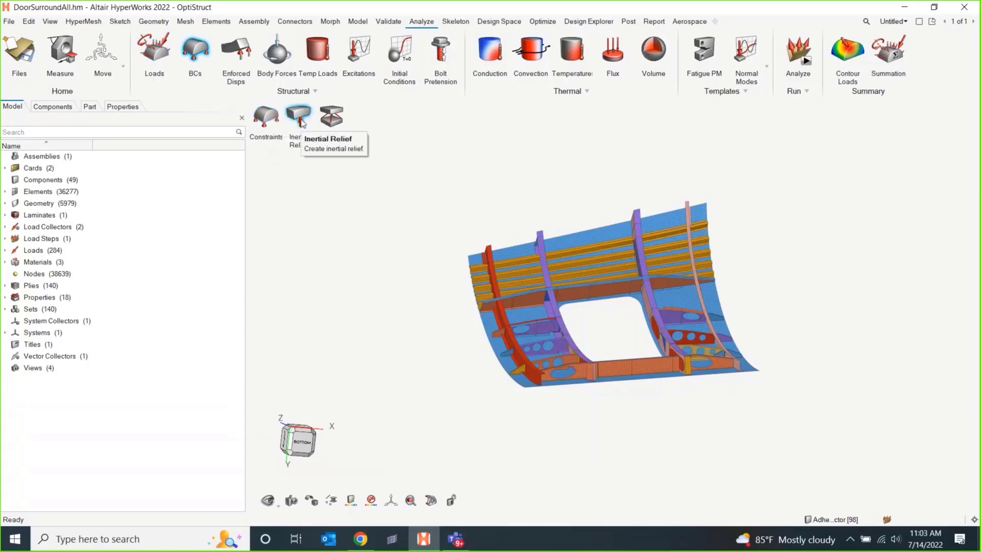
left_click(336, 121)
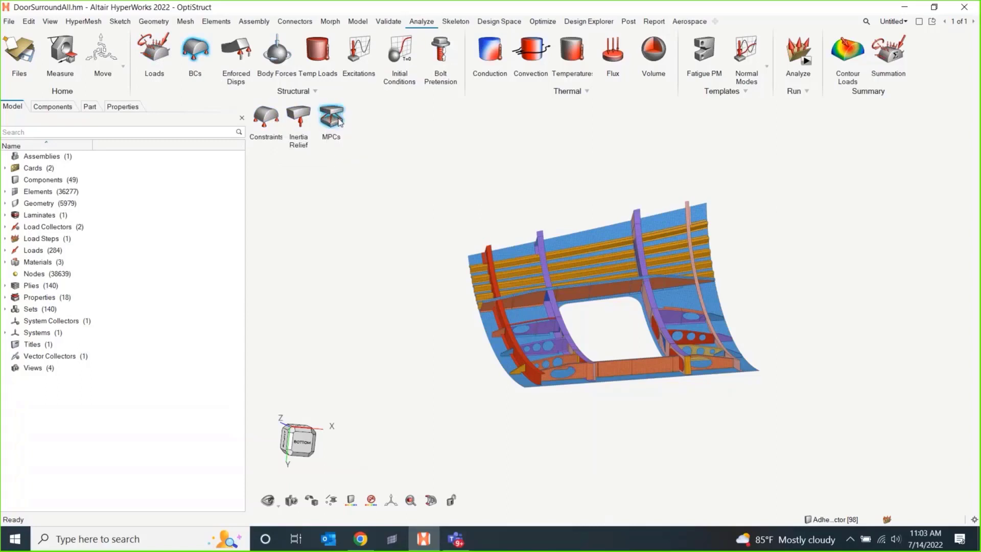
Open the enforced displacement tool and examine its SPCD creation settings alongside the door surround.
left_click(235, 52)
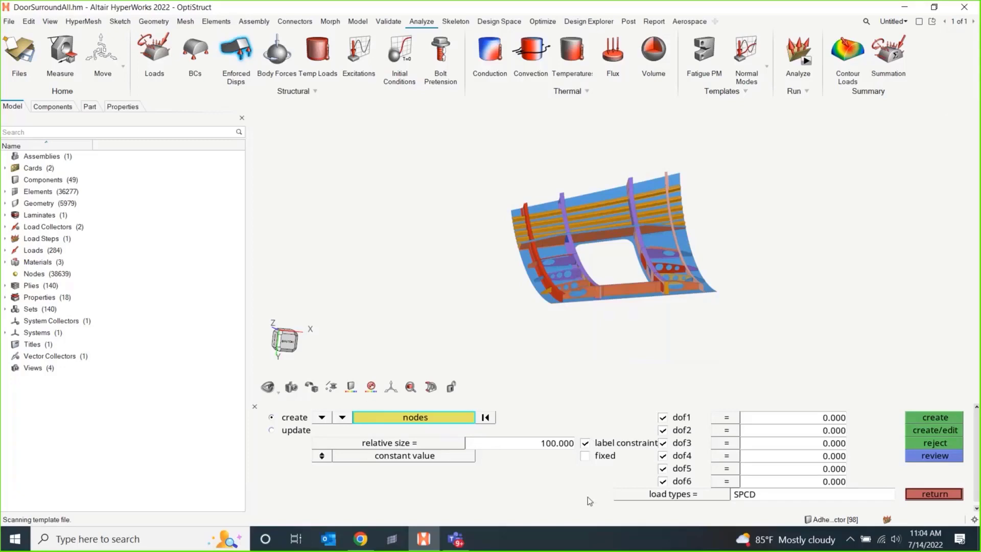
right_click_drag(497, 315, 402, 270)
middle_click_drag(614, 272, 618, 353)
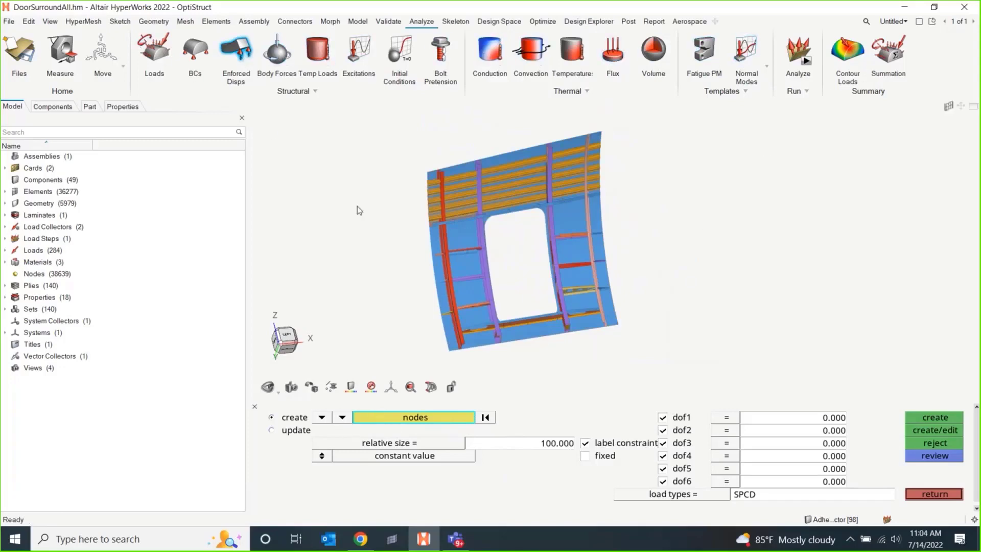
right_click_drag(339, 278, 433, 308, "ctrl")
middle_click_drag(433, 308, 451, 246)
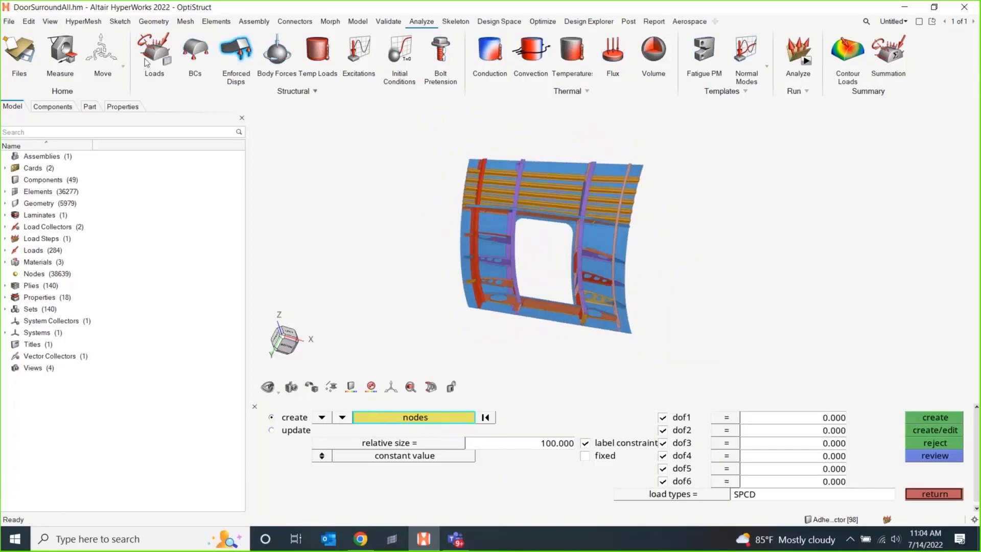
Open the force creation tool for applying FORCE loads to nodes at the blue skin's upper corner.
left_click(167, 41)
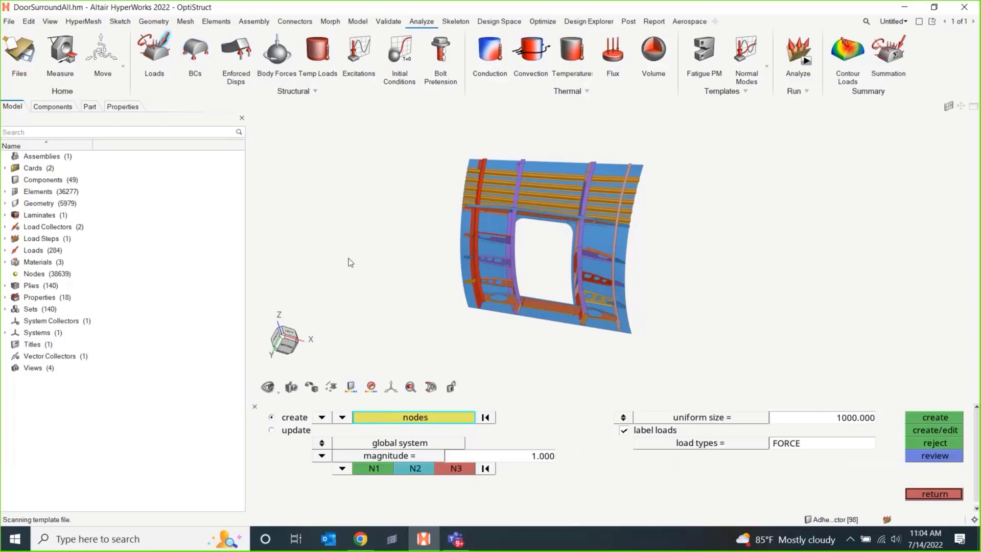
right_click_drag(392, 303, 368, 306)
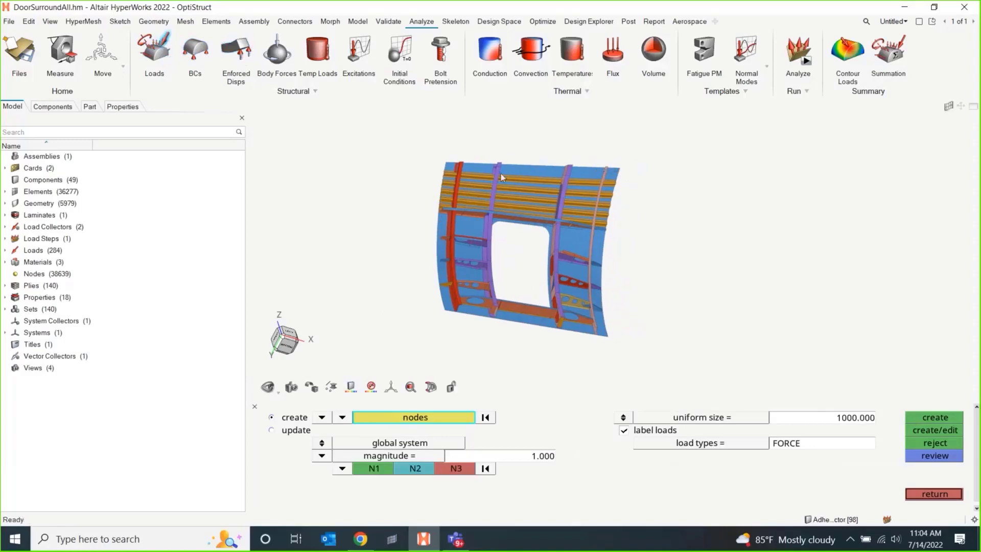
scroll(446, 164, "up", 3)
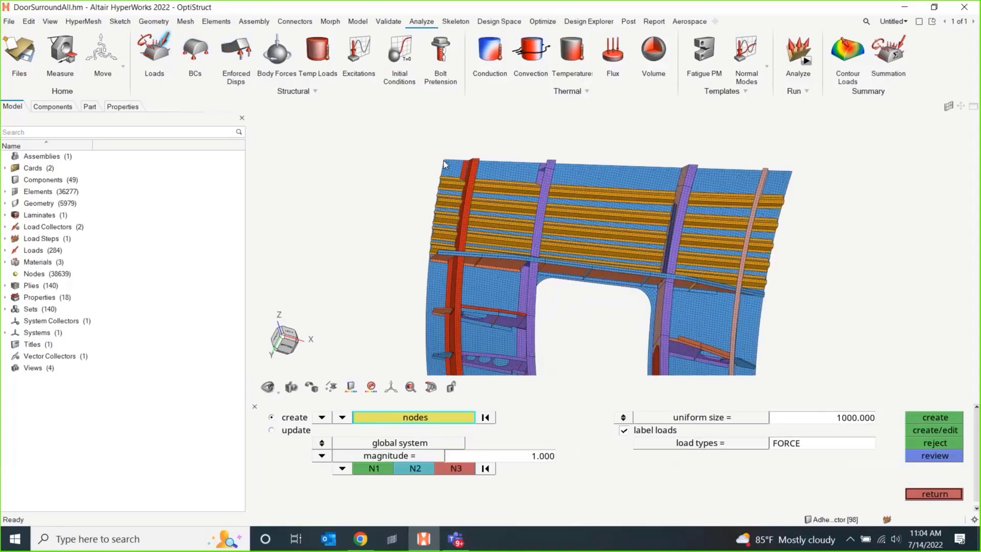
scroll(445, 162, "up", 3)
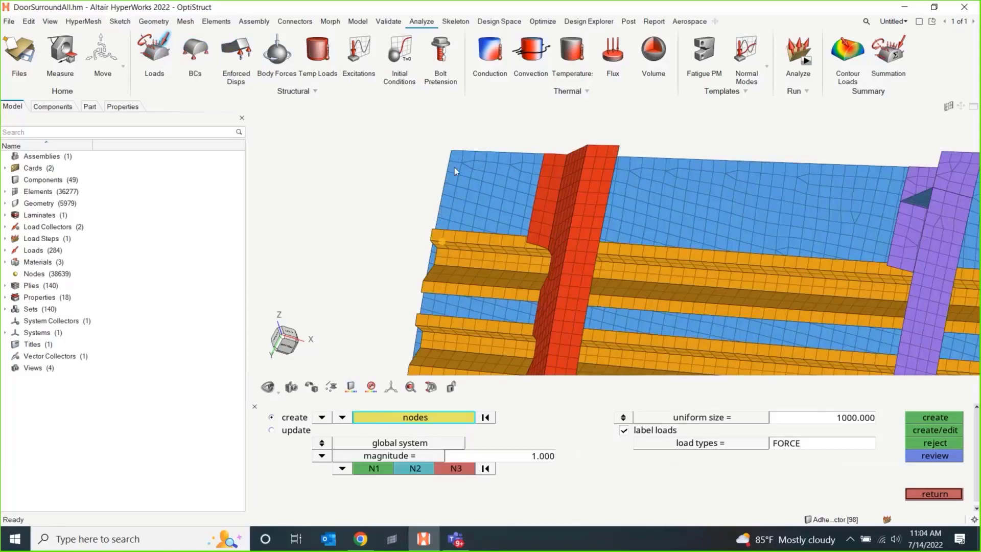
right_click_drag(459, 158, 451, 187)
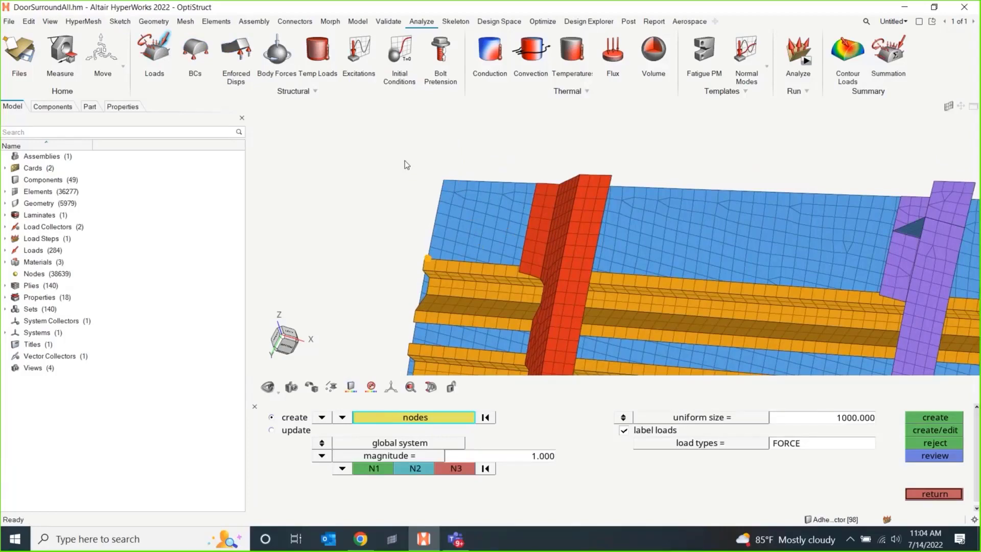
Try selecting nodes individually and by window at the blue skin's upper corner, and clear the node selection.
left_click(495, 215)
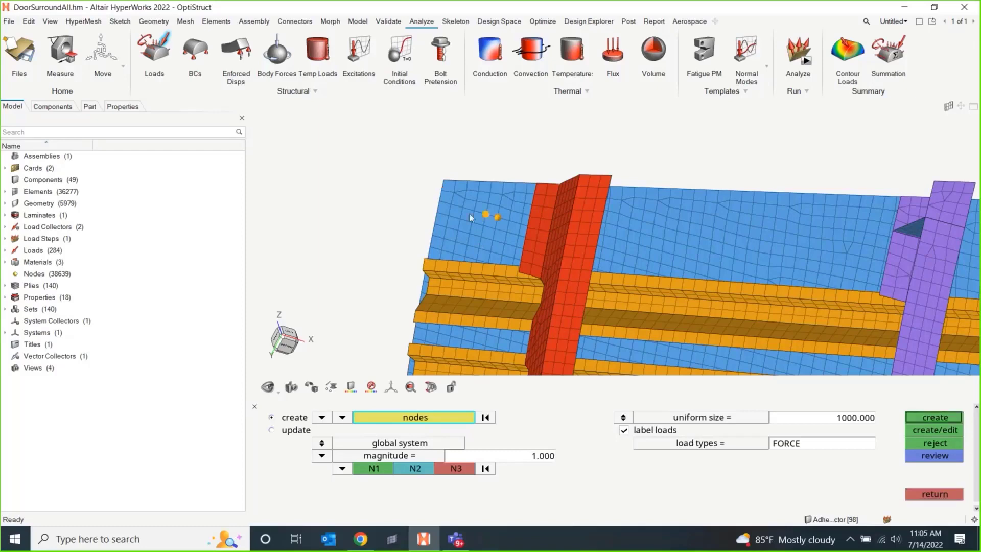
left_click(485, 418)
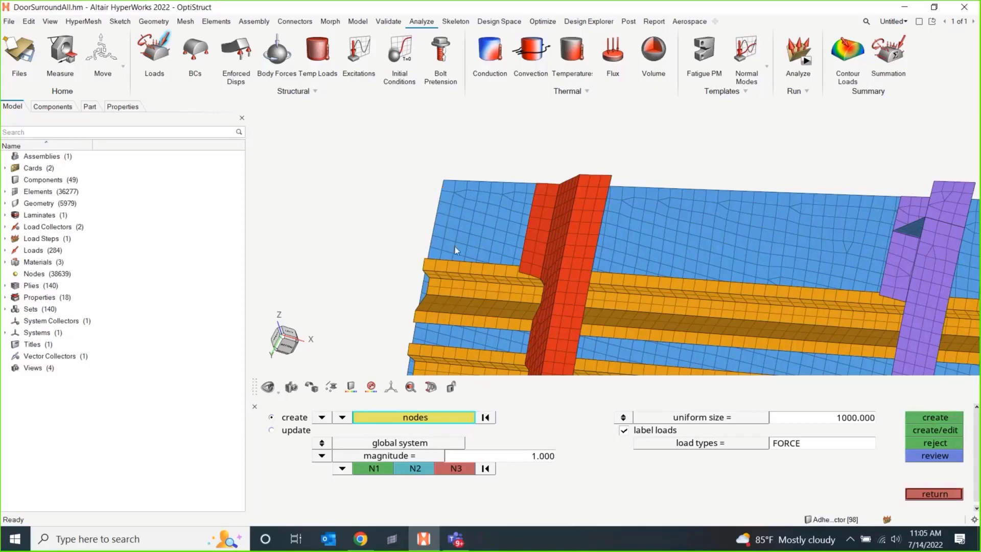
left_click_drag(414, 167, 478, 198)
left_click_drag(406, 161, 494, 222)
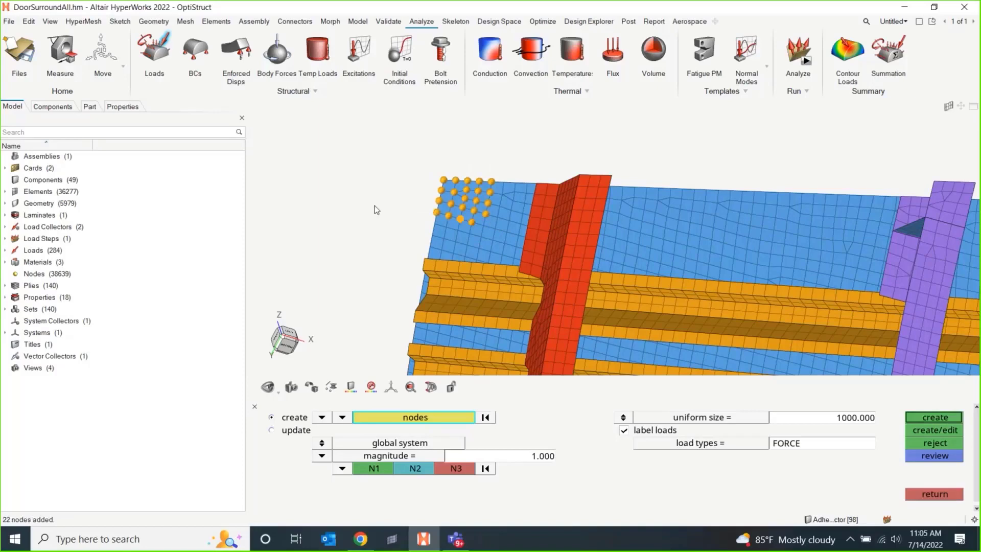
left_click(460, 189, "shift")
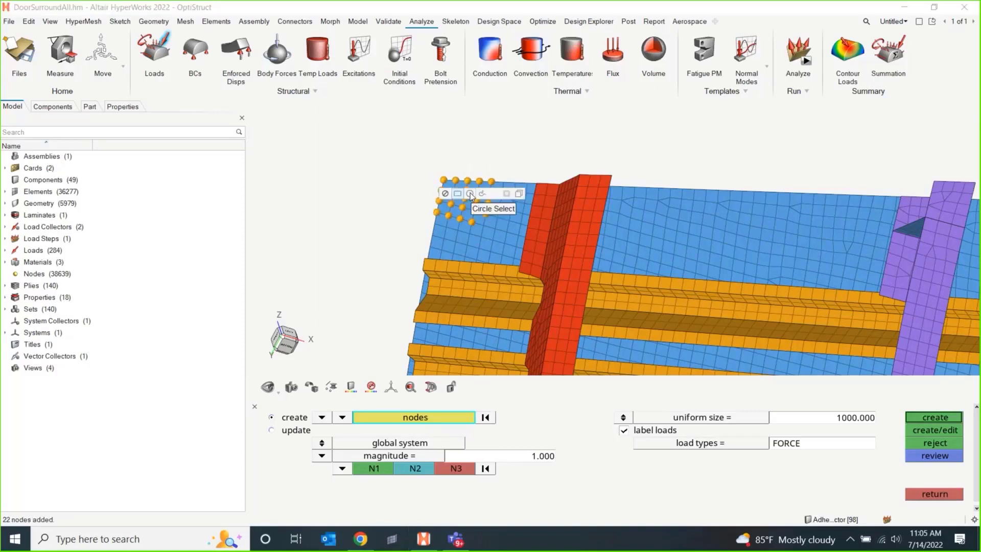
left_click(483, 194)
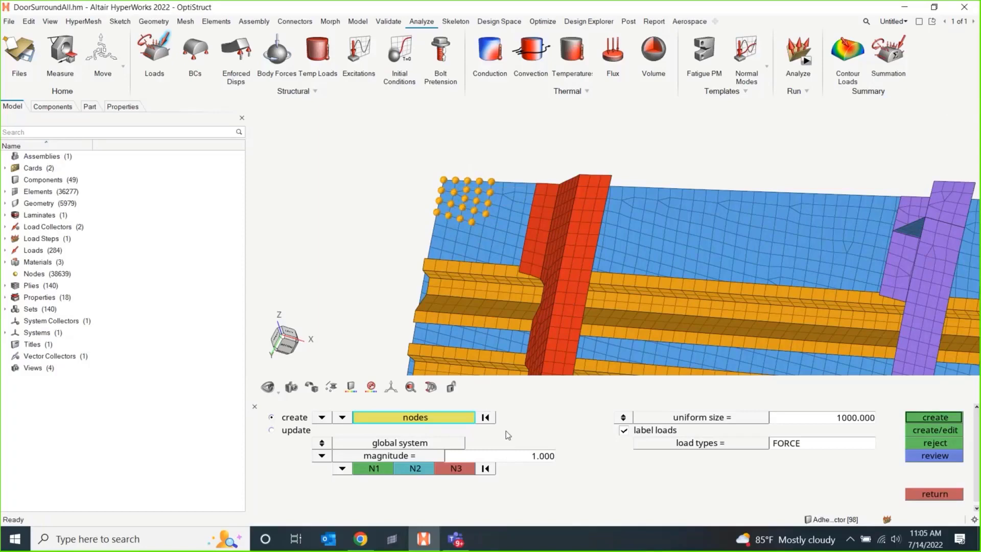
left_click(420, 182, "shift")
left_click(422, 418)
left_click(485, 418)
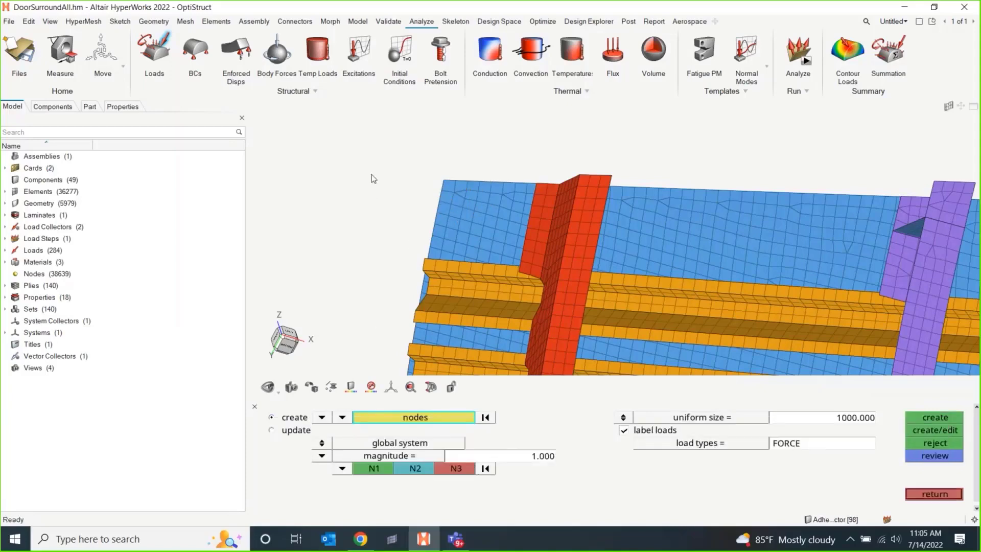
Select the blue skin's corner node for a force of magnitude 100, with its direction defined by N1, N2 and N3.
left_click(444, 182)
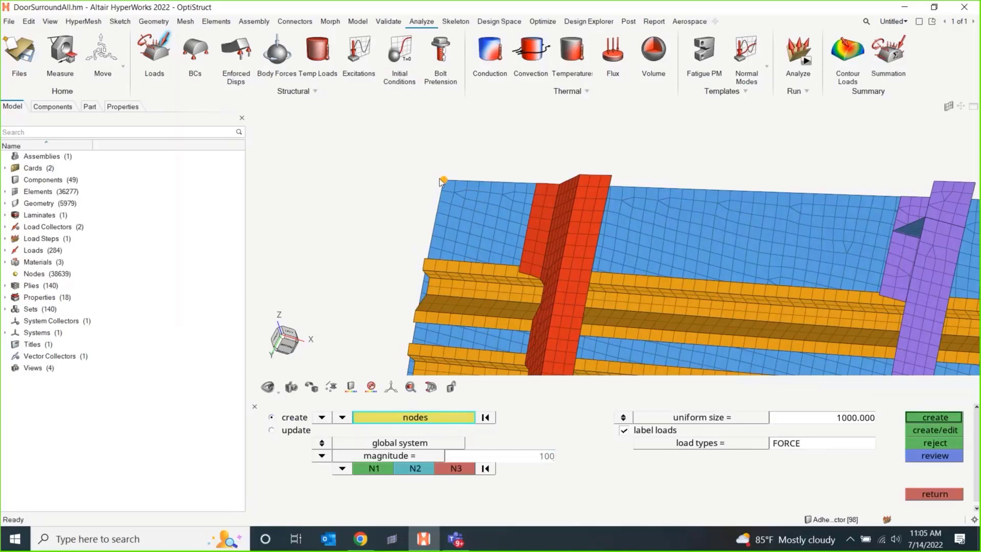
left_click(341, 469)
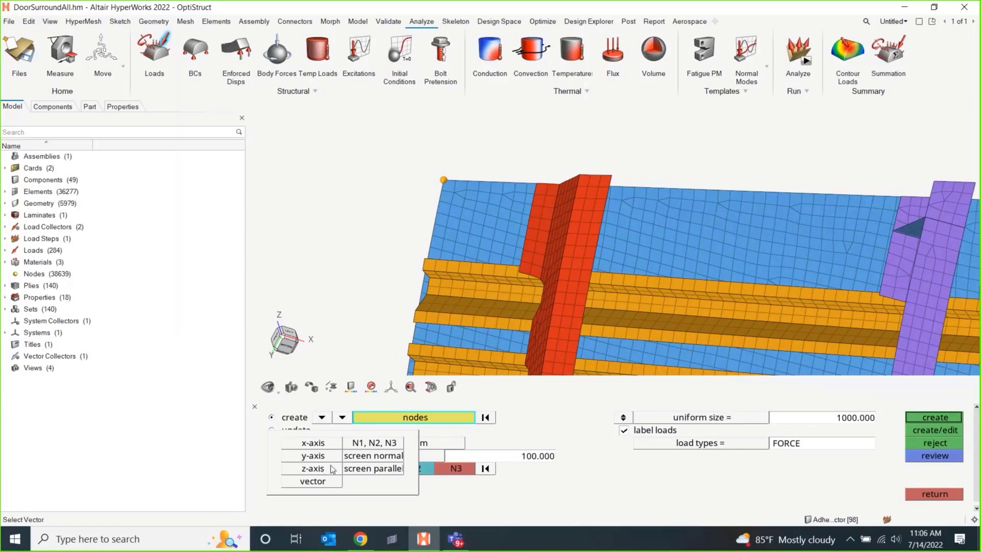
left_click(371, 443)
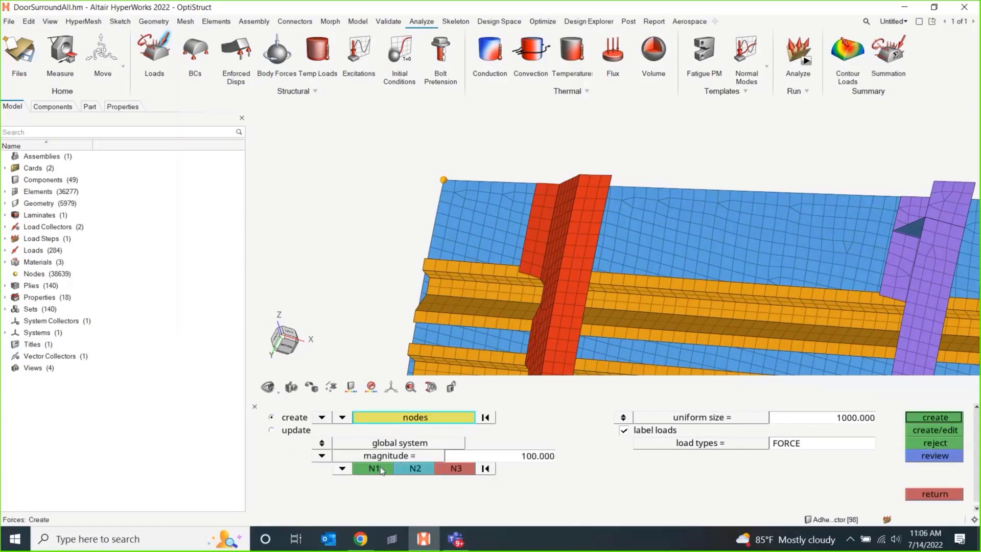
Pick N1 inside the blue skin and N2 on its edge as direction nodes, and create the force at the corner node.
left_click(375, 468)
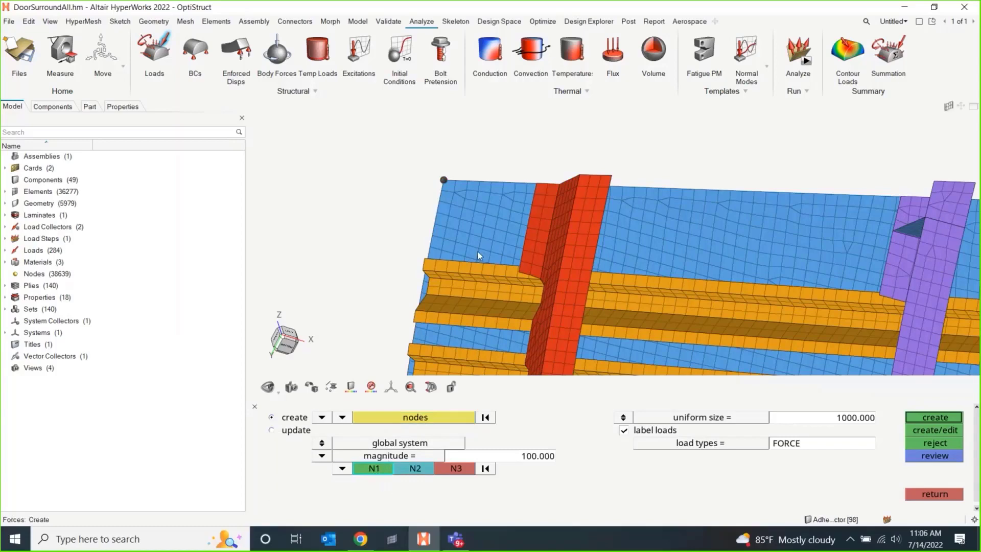
right_click_drag(500, 269, 558, 262)
middle_click_drag(544, 261, 535, 238)
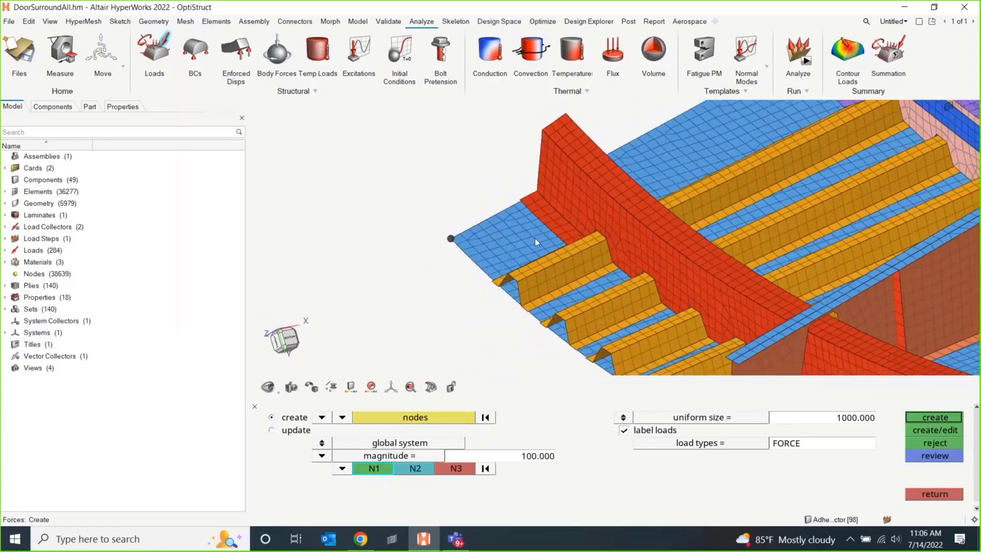
right_click_drag(470, 245, 507, 265)
scroll(507, 266, "up", 3)
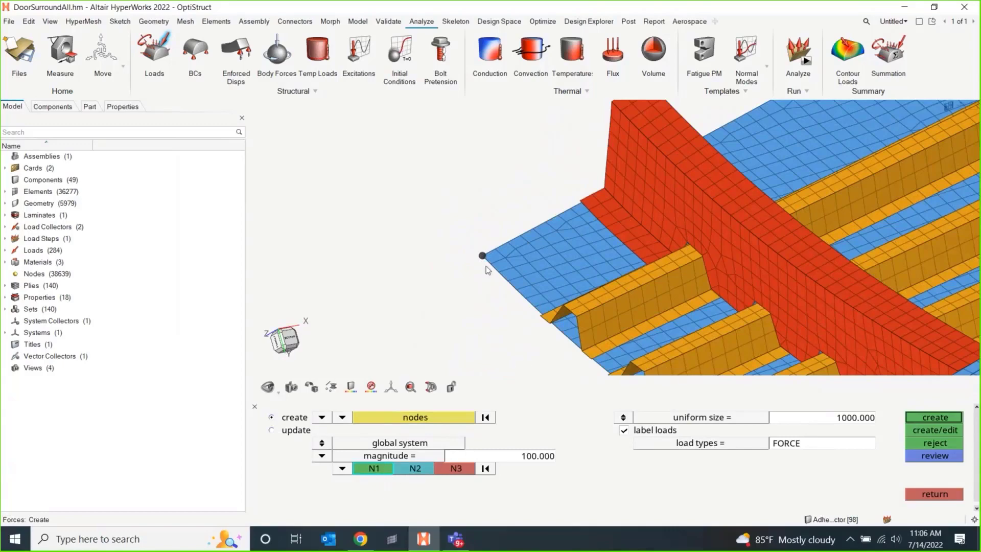
left_click(546, 279)
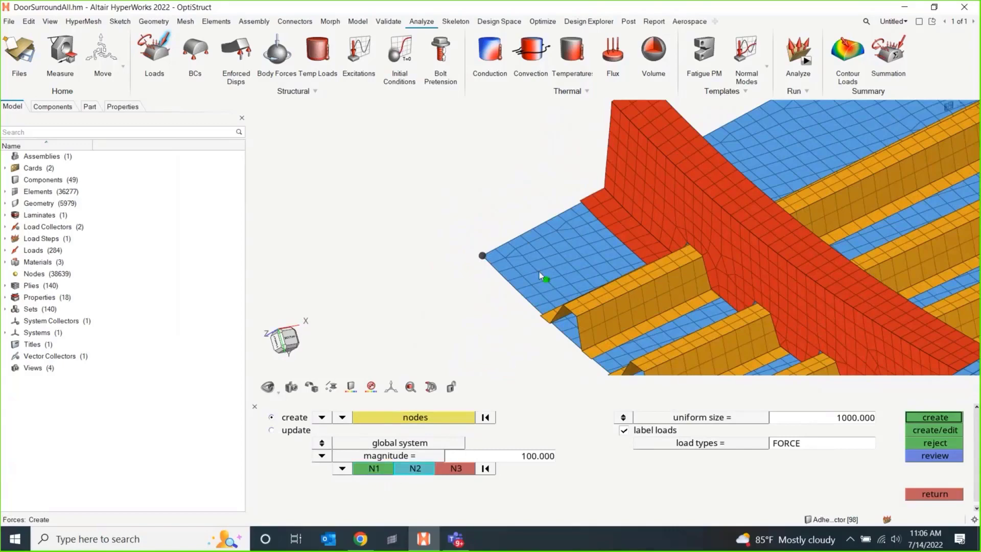
left_click(510, 244)
left_click(922, 417)
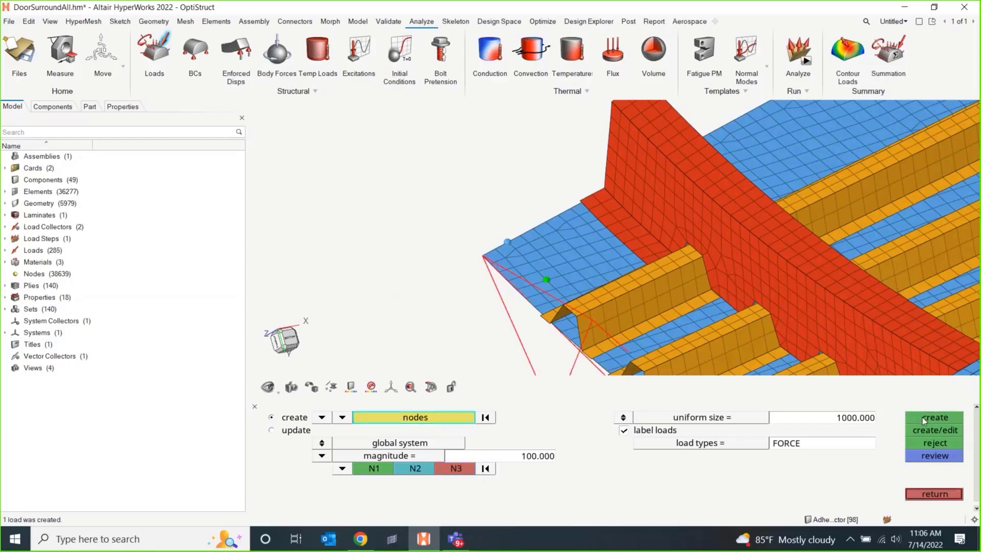
Reject the force just created at the skin's corner node.
scroll(669, 324, "down", 5)
left_click_drag(571, 220, 493, 245, "ctrl")
left_click(936, 441)
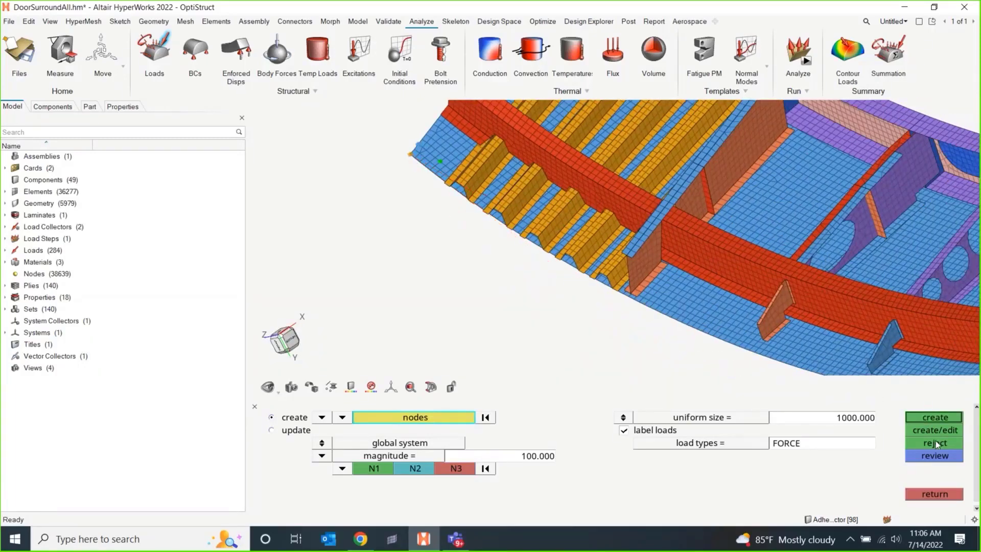
Clear the previous direction nodes and select the blue skin's corner node again for the force.
scroll(412, 216, "up", 6)
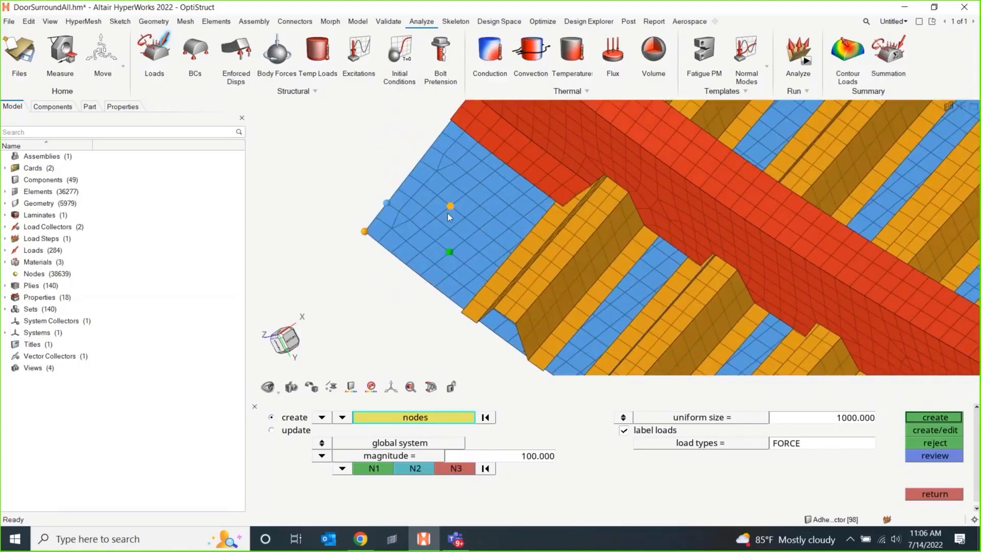
left_click(449, 253)
left_click(485, 470)
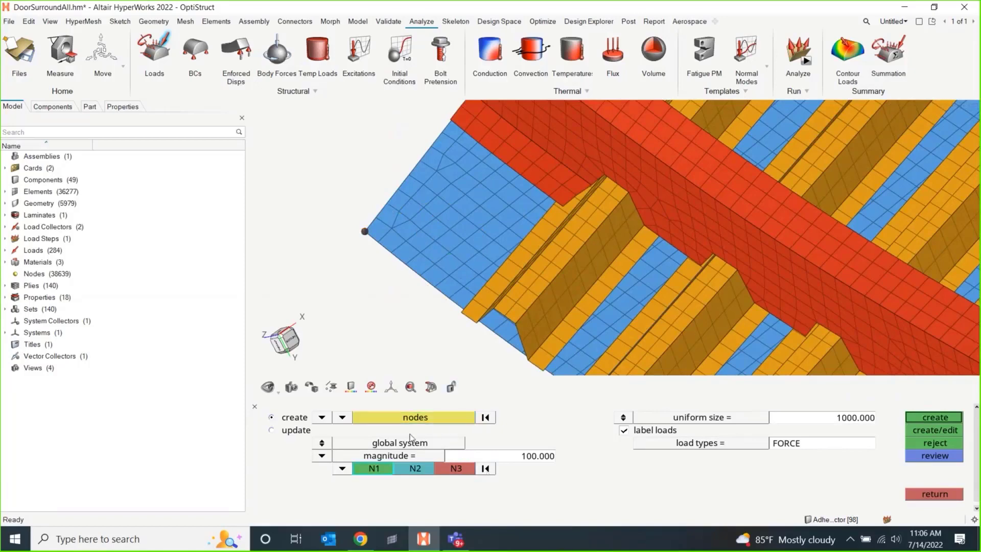
scroll(455, 268, "up", 3)
right_click_drag(443, 223, 464, 259)
middle_click_drag(464, 259, 464, 253)
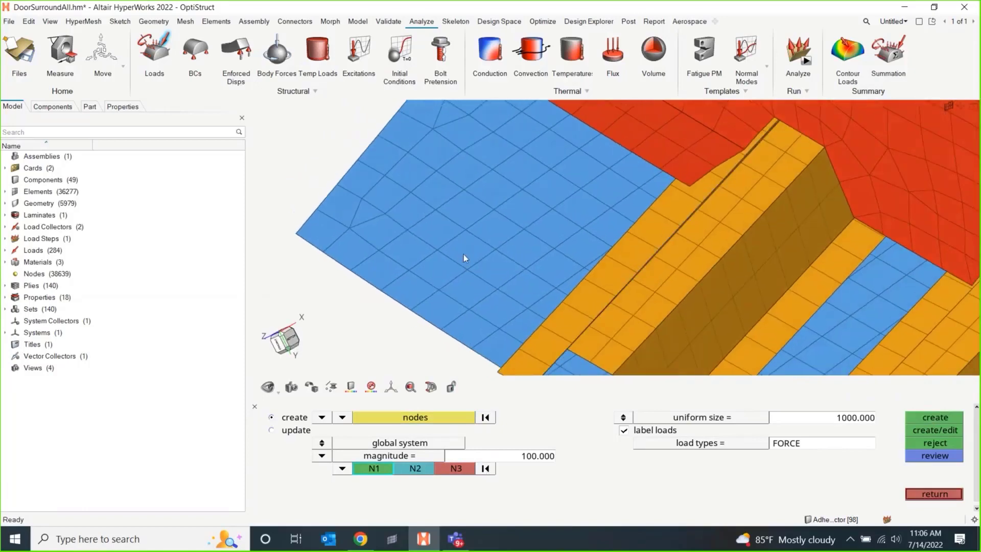
left_click(296, 234)
left_click(378, 467)
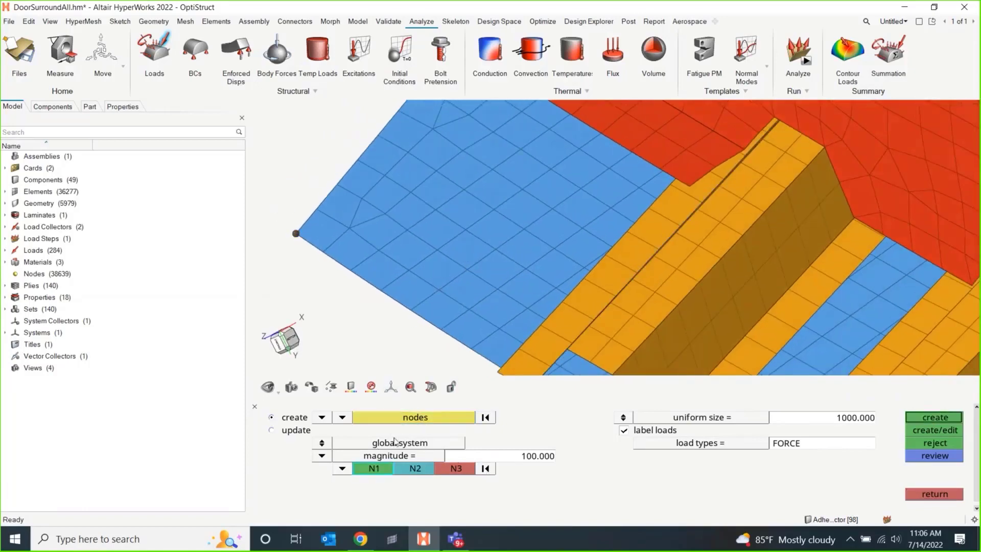
Pick three neighbouring nodes inside the blue skin as N1, N2 and N3, and create the force of magnitude 100 at the corner node.
left_click(462, 270)
left_click(437, 250)
left_click_drag(503, 262, 511, 259, "ctrl")
scroll(509, 265, "down", 8)
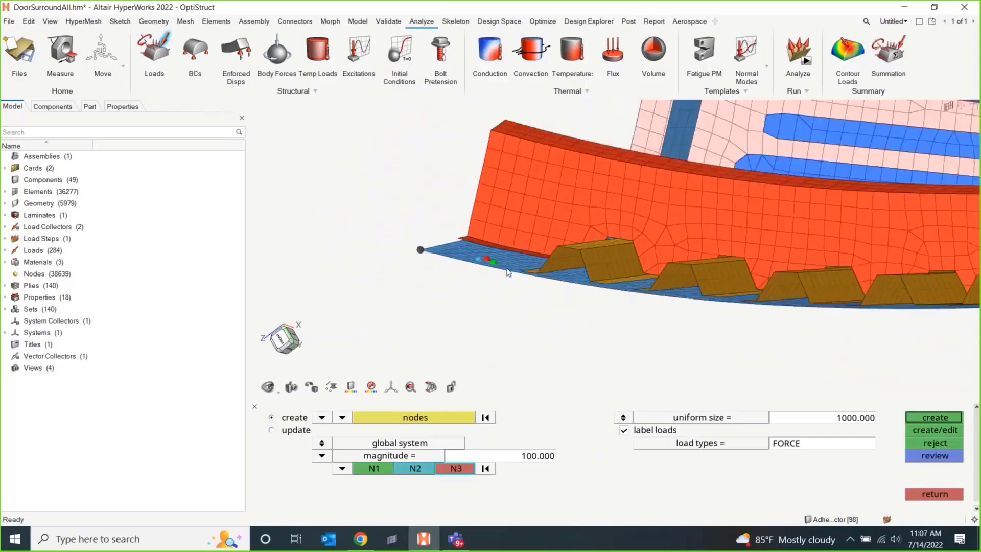
right_click_drag(568, 306, 502, 309, "ctrl")
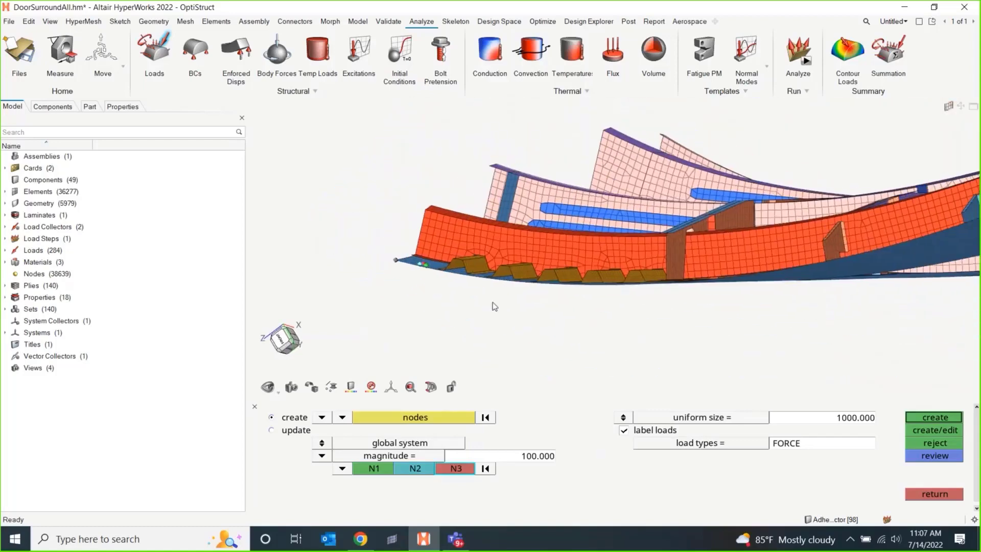
mouse_move(492, 302)
left_mouse_down("ctrl")
mouse_move(478, 332)
mouse_move(480, 315)
left_mouse_up("ctrl")
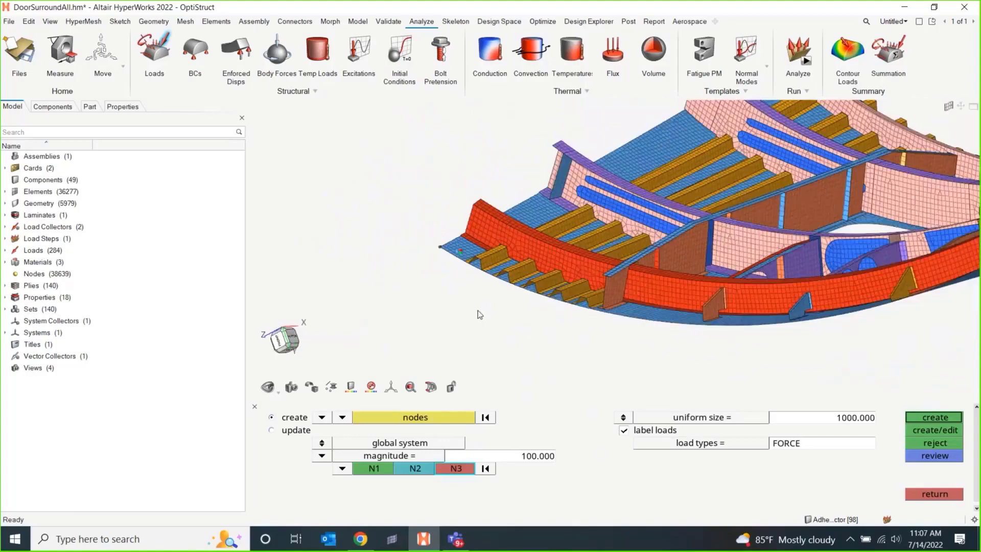
left_click_drag(597, 272, 579, 265, "ctrl")
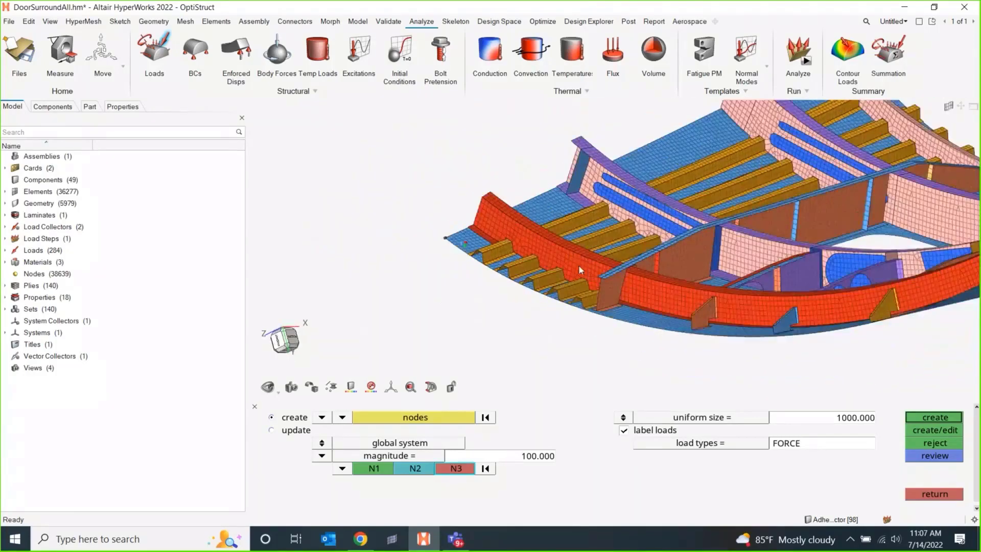
right_click_drag(582, 259, 551, 290, "ctrl")
scroll(453, 272, "up", 5)
right_click_drag(439, 186, 513, 275, "ctrl")
scroll(445, 179, "down", 3)
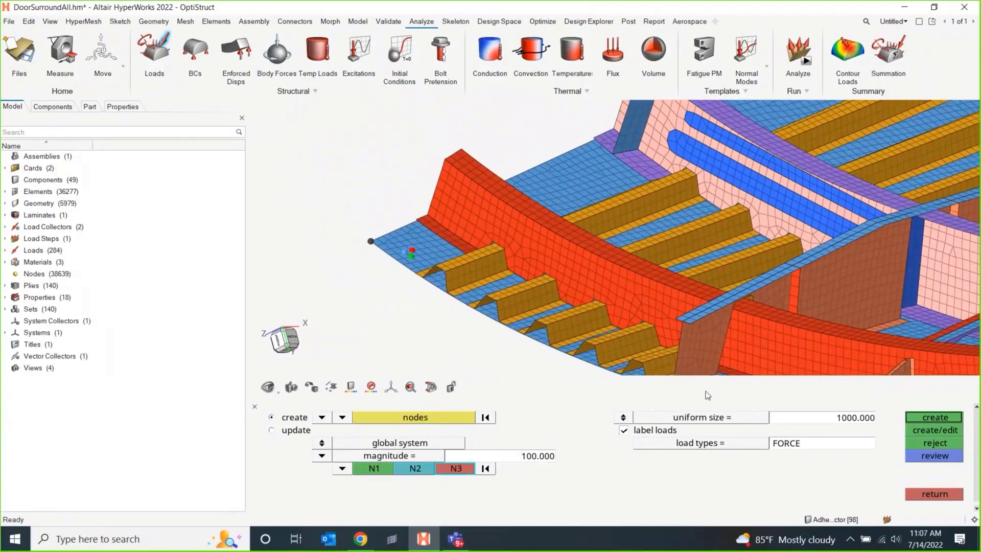
left_click(940, 416)
Examine the direction of the new corner force relative to the blue skin, and leave the force definition.
scroll(450, 247, "down", 3)
scroll(450, 247, "down", 5)
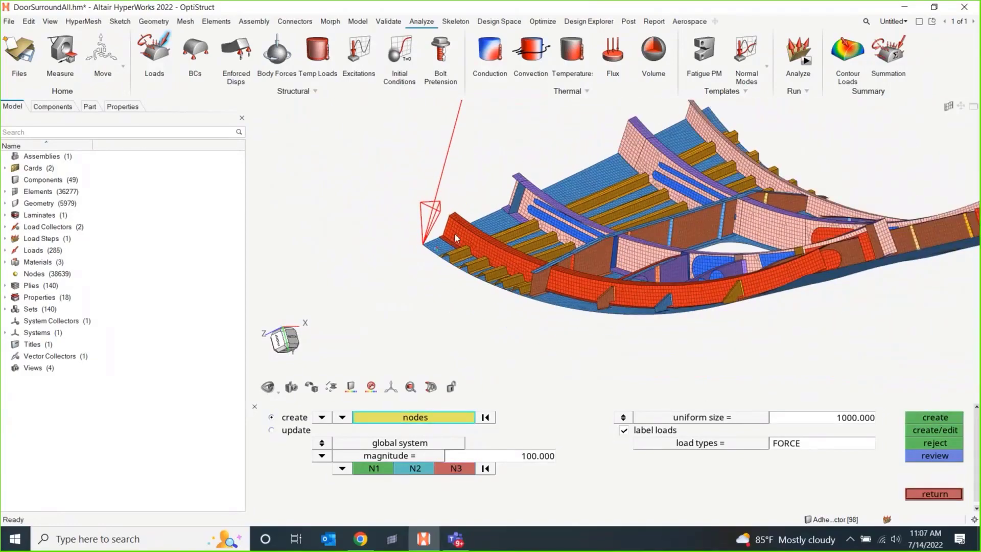
scroll(412, 343, "down", 1)
scroll(412, 344, "up", 4)
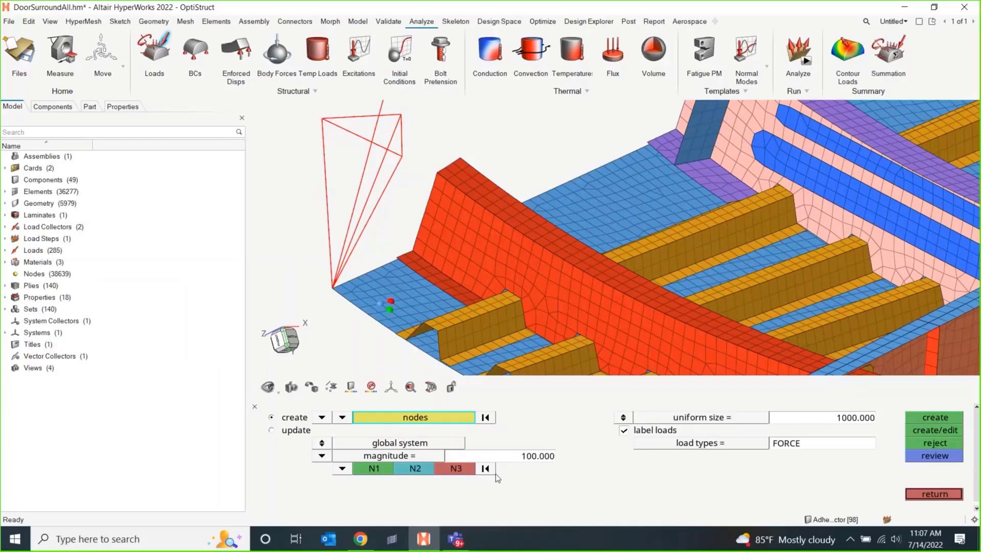
scroll(348, 243, "down", 2)
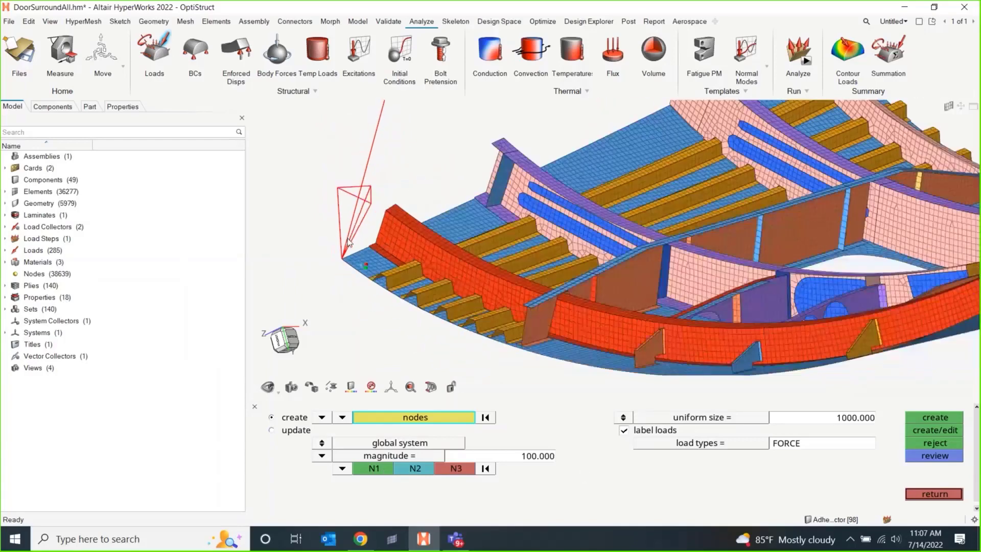
scroll(347, 243, "down", 3)
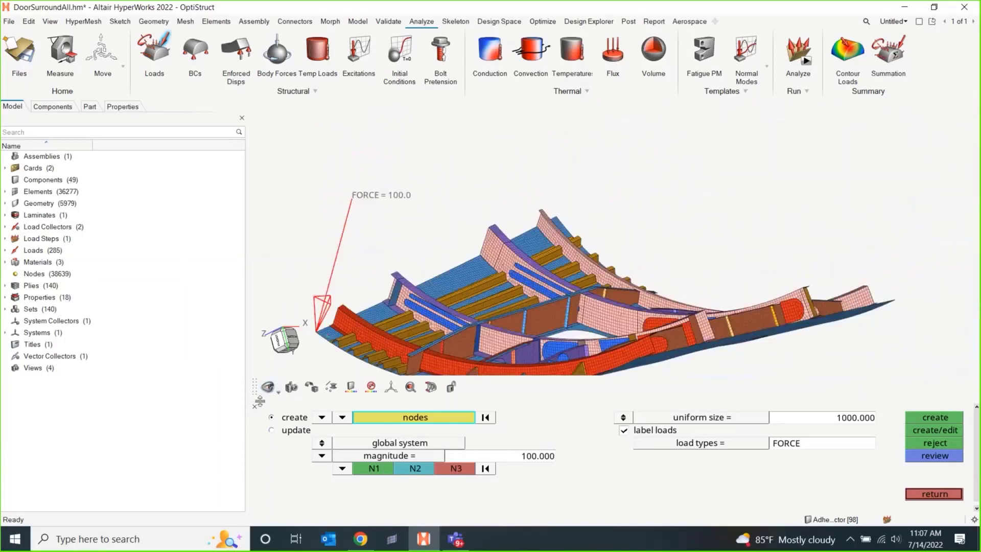
left_click(256, 407)
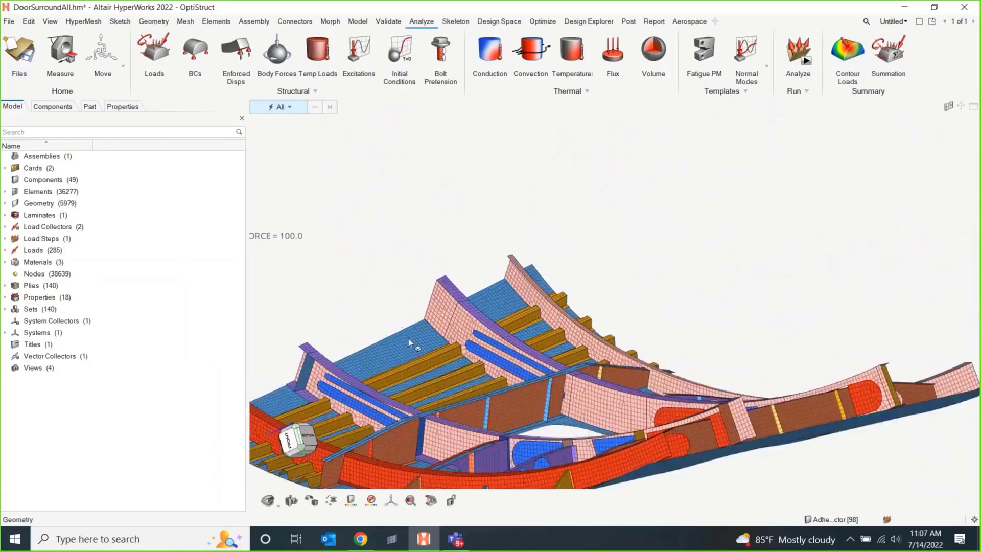
scroll(409, 339, "down", 1)
right_click_drag(409, 339, 553, 253)
Create SPC constraints with dof1 to dof6 at 0.000 on three nodes along the blue skin's edge, starting at its lower corner.
left_click(199, 52)
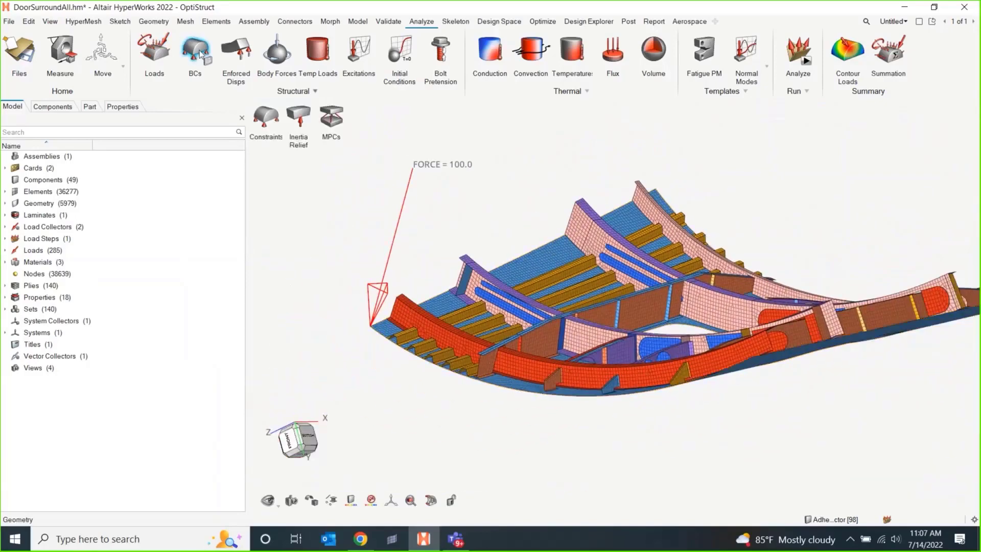
left_click(266, 122)
middle_click_drag(663, 291, 656, 339)
scroll(656, 339, "up", 5)
left_click(623, 334)
left_click(641, 246)
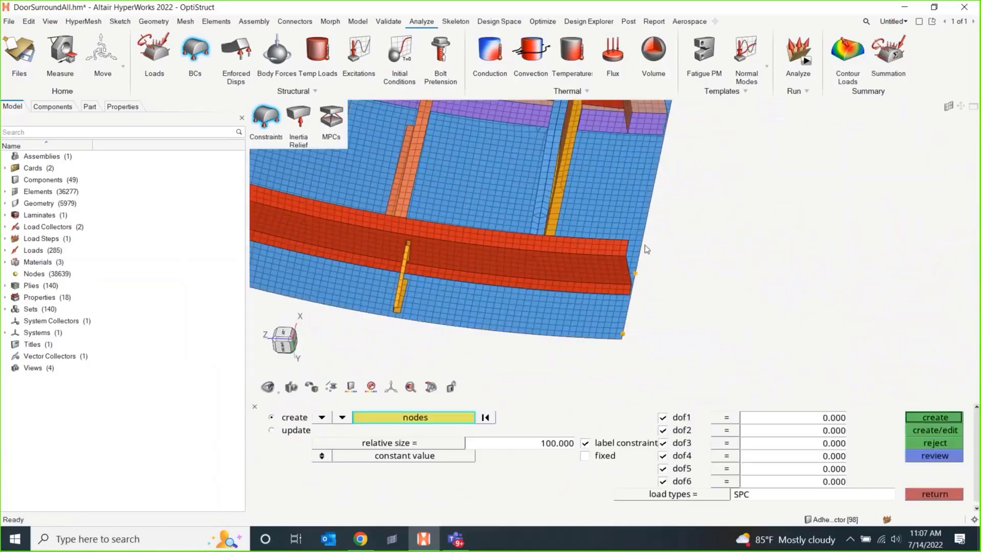
left_click(654, 185)
left_click(659, 164)
left_click(936, 417)
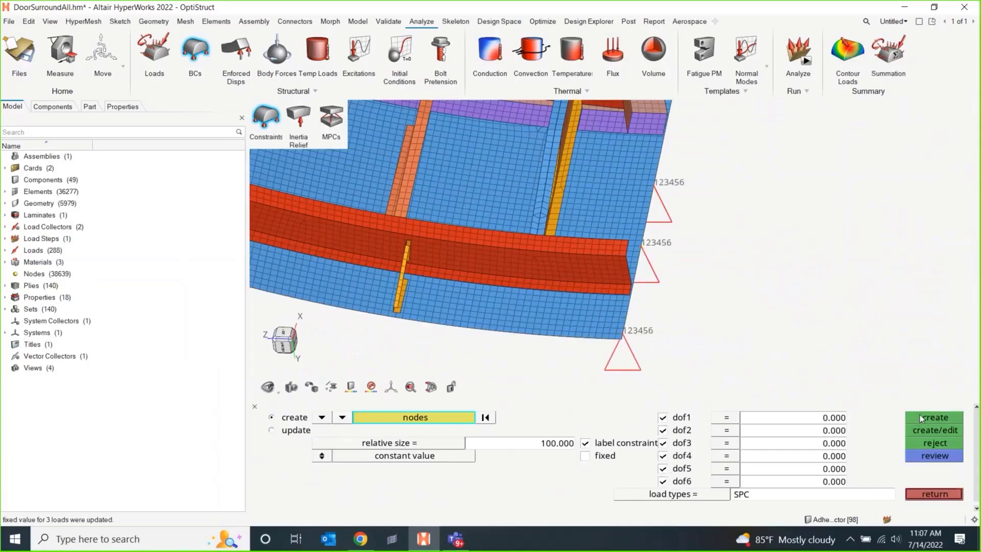
Examine the three edge constraints together with the corner force across the whole door surround model.
scroll(666, 293, "down", 2)
right_click_drag(701, 276, 740, 311)
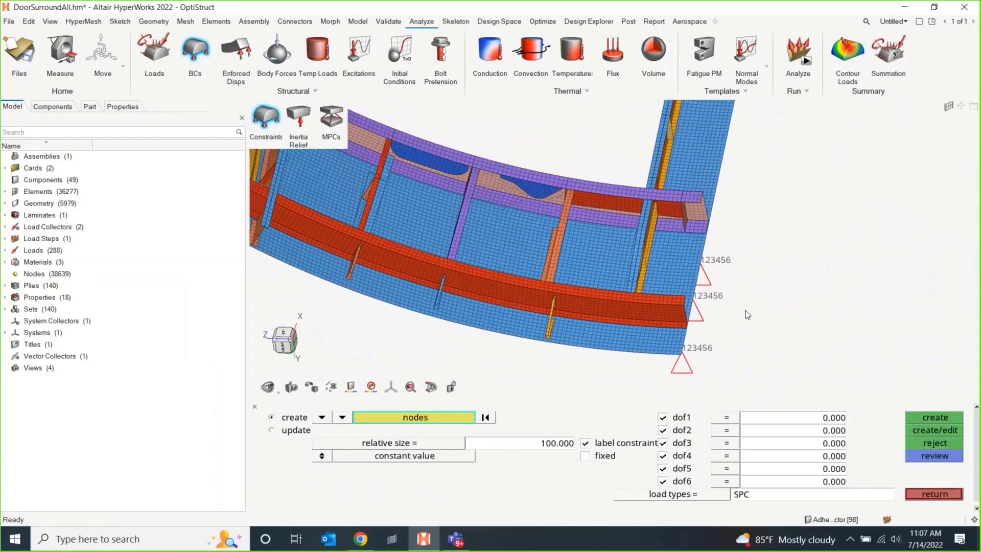
middle_click_drag(745, 311, 715, 330)
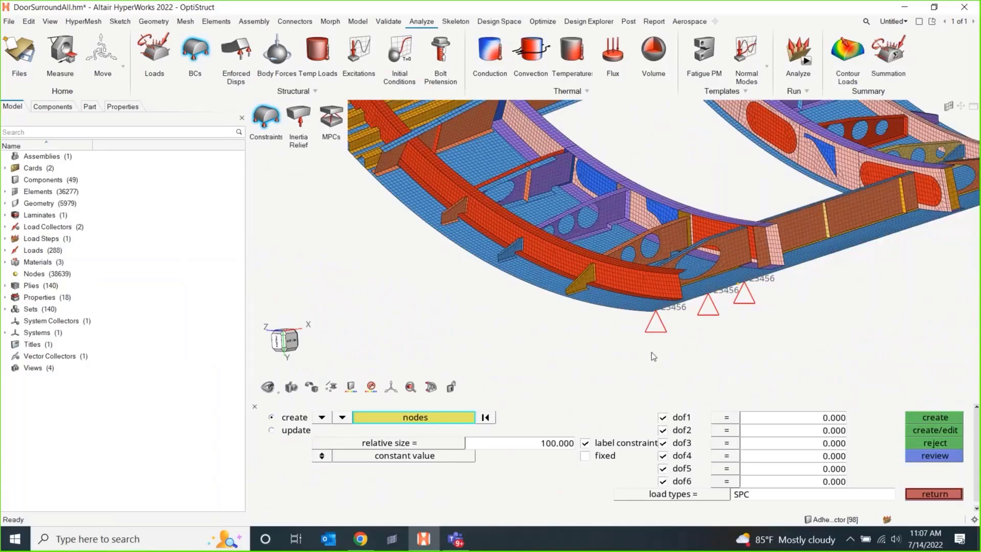
scroll(652, 353, "down", 3)
right_click_drag(618, 340, 528, 383)
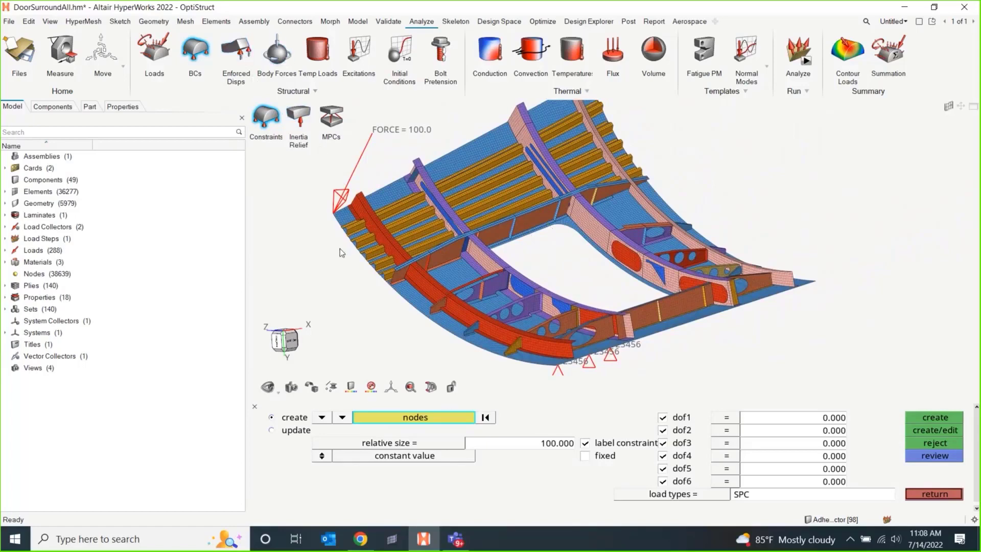
scroll(333, 253, "down", 2)
scroll(673, 309, "down", 1)
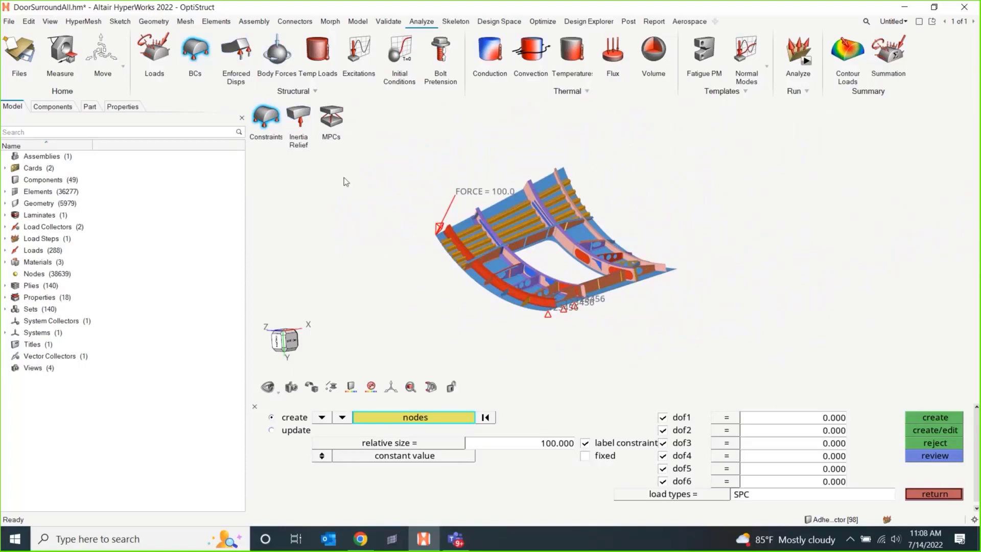
right_click_drag(392, 220, 404, 252)
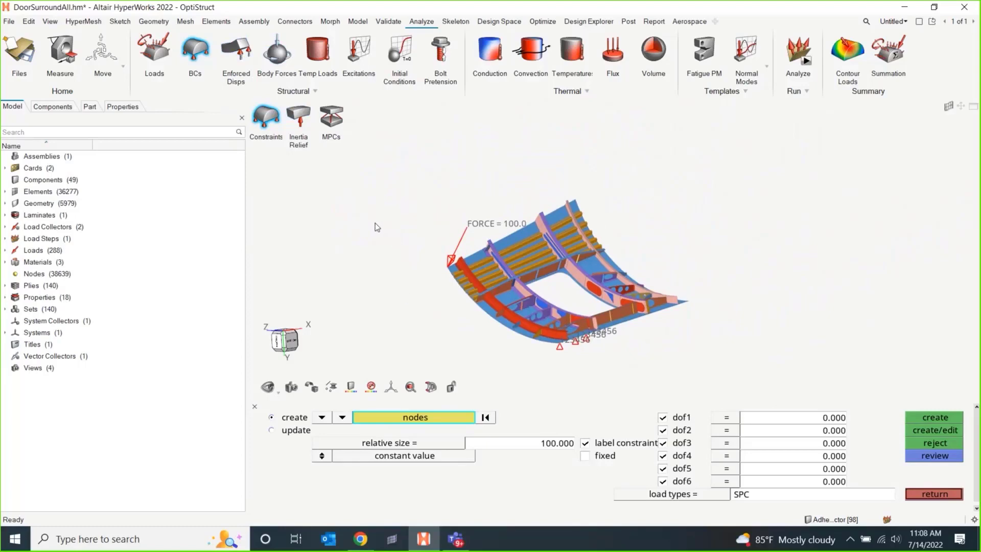
scroll(395, 258, "down", 1)
right_click_drag(396, 259, 333, 194)
scroll(357, 251, "up", 2)
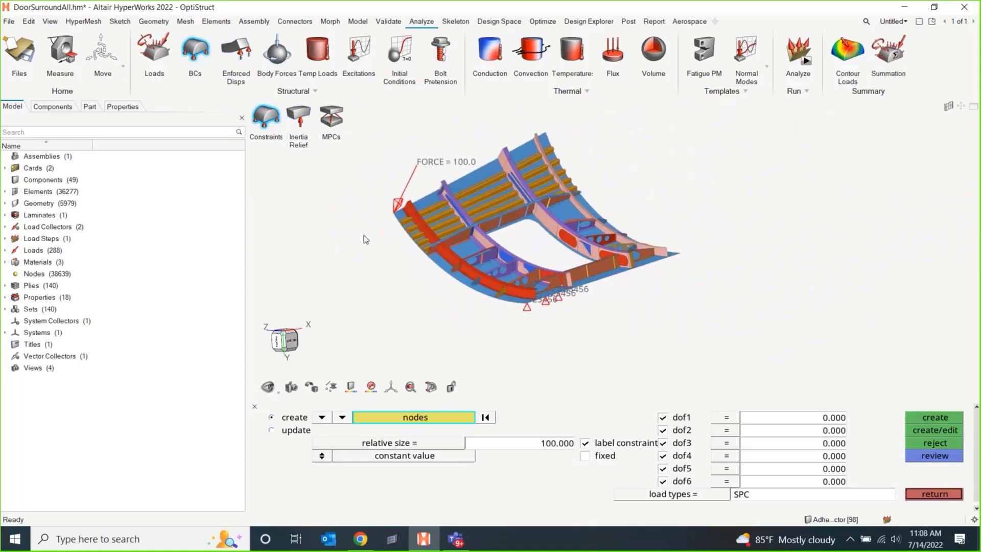
right_click_drag(363, 249, 350, 279)
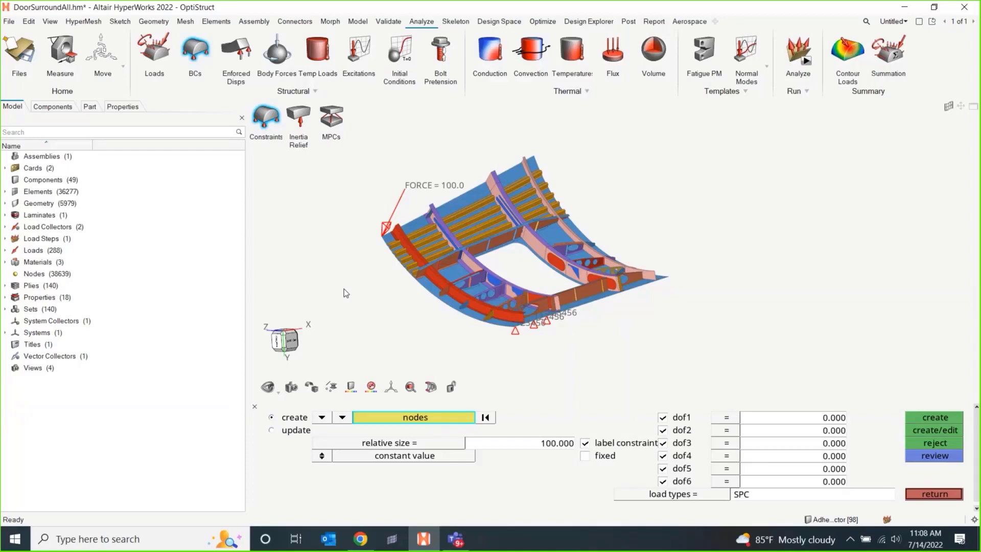
left_click(351, 238)
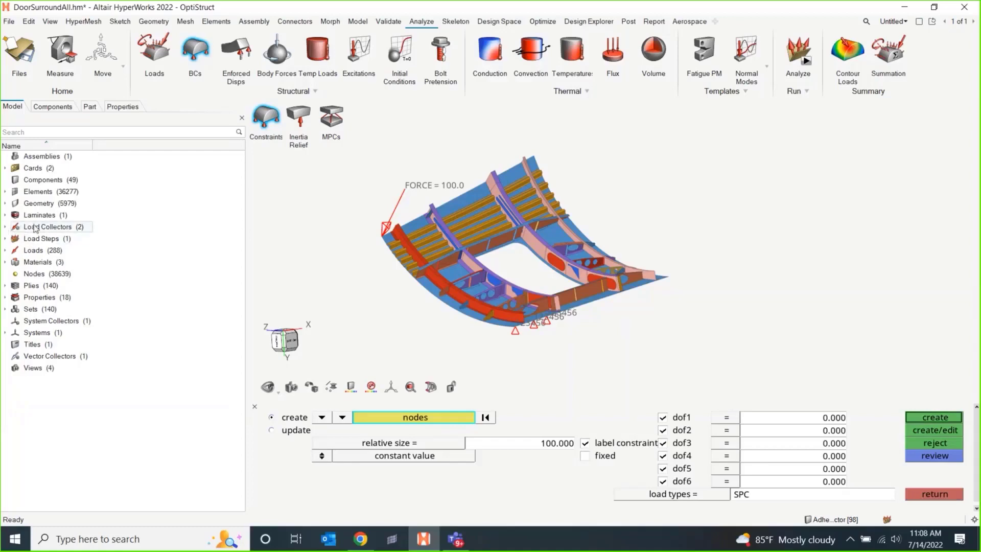
Open the list of load collectors and display the SPC collector's constraints on the model.
left_click(5, 227)
left_click(5, 227)
double_click(45, 230)
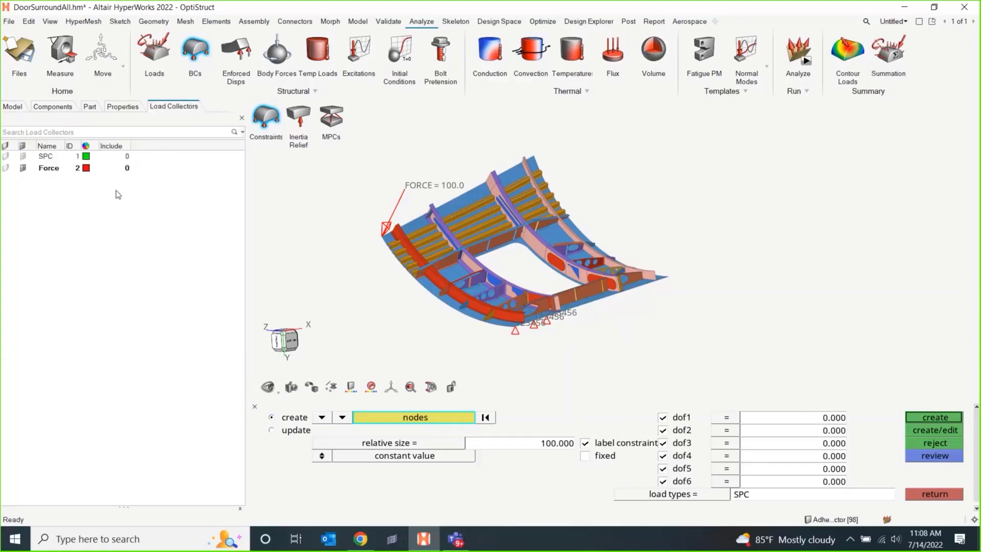
left_click(23, 157)
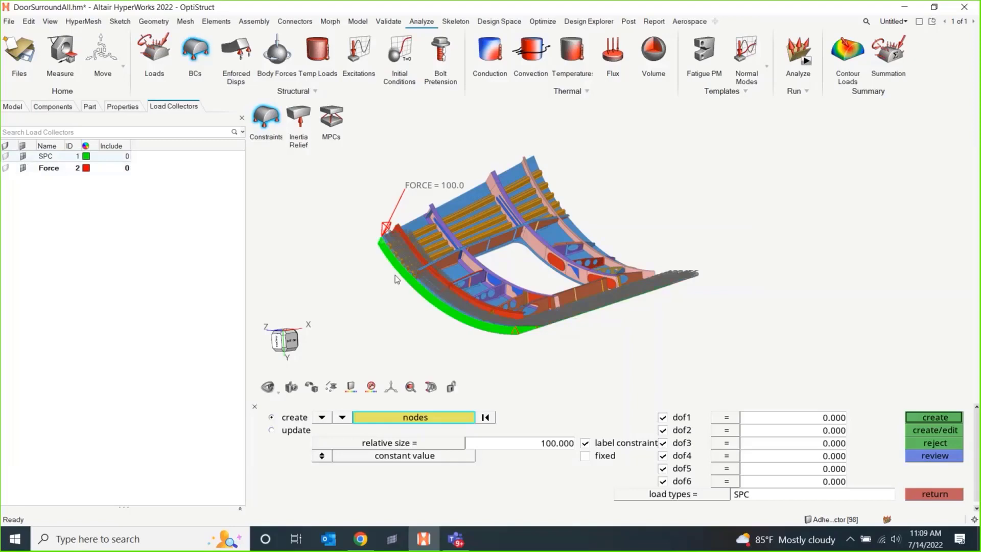
scroll(419, 279, "up", 5)
scroll(361, 212, "down", 4)
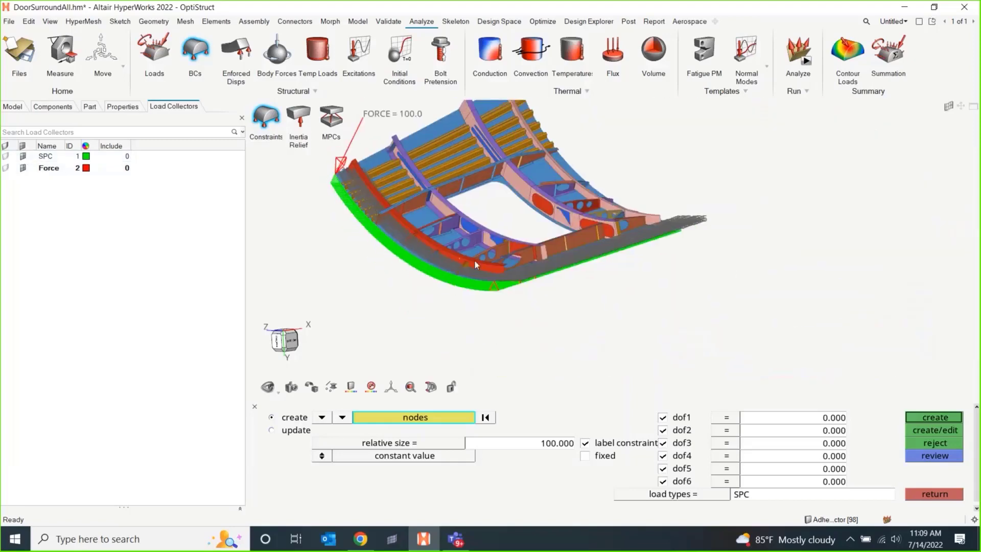
Hide the SPC load collector and show it again.
left_click(23, 156)
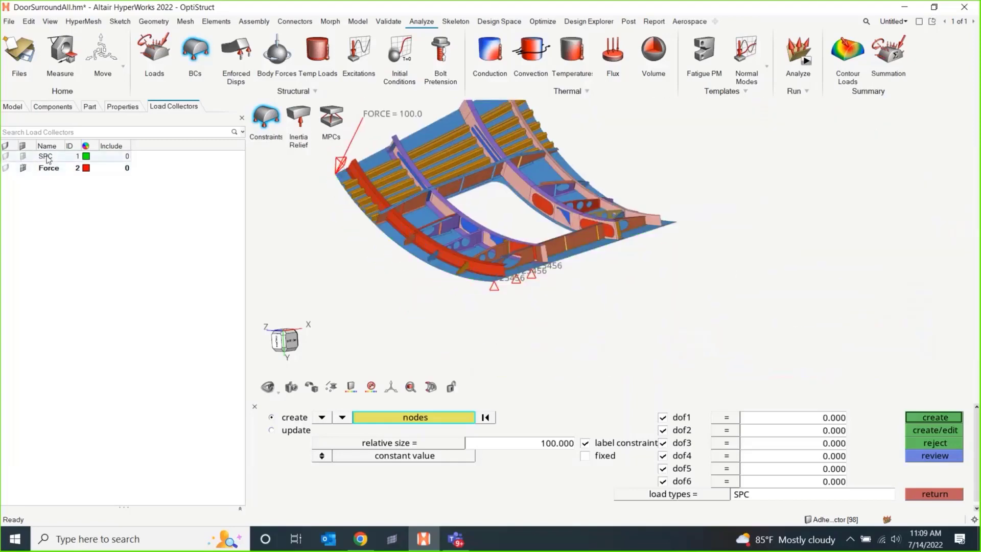
right_click(47, 159)
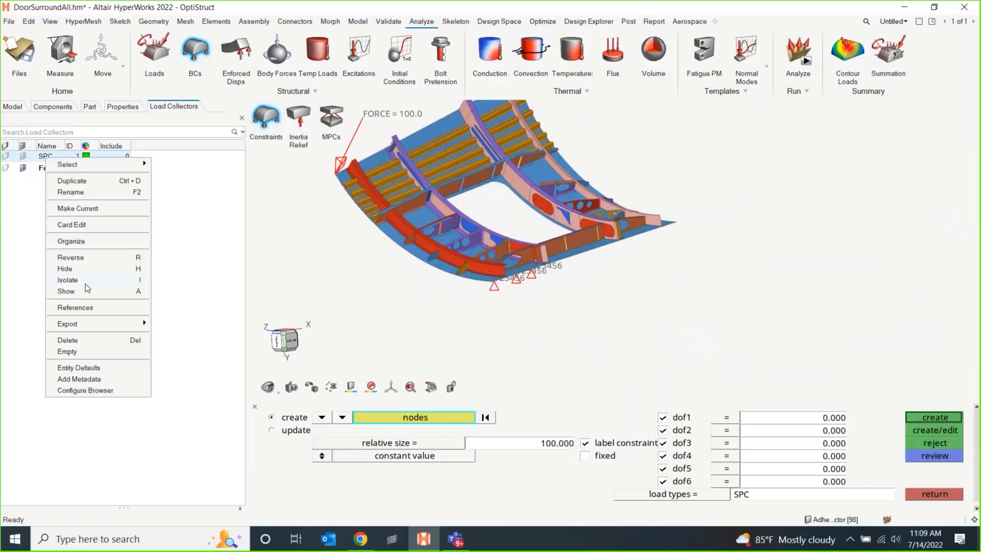
left_click(83, 290)
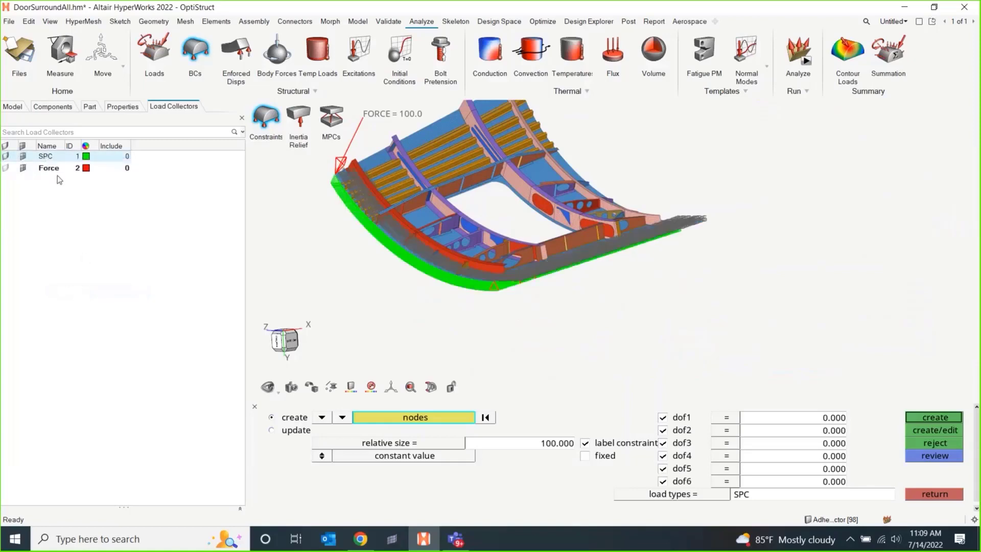
right_click(48, 158)
left_click(321, 226)
left_click(201, 58)
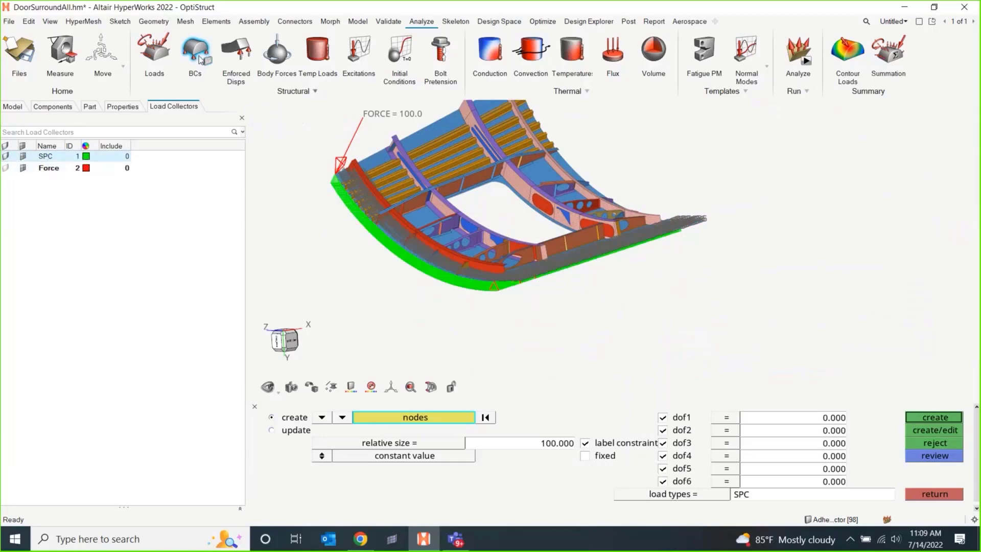
left_click(58, 198)
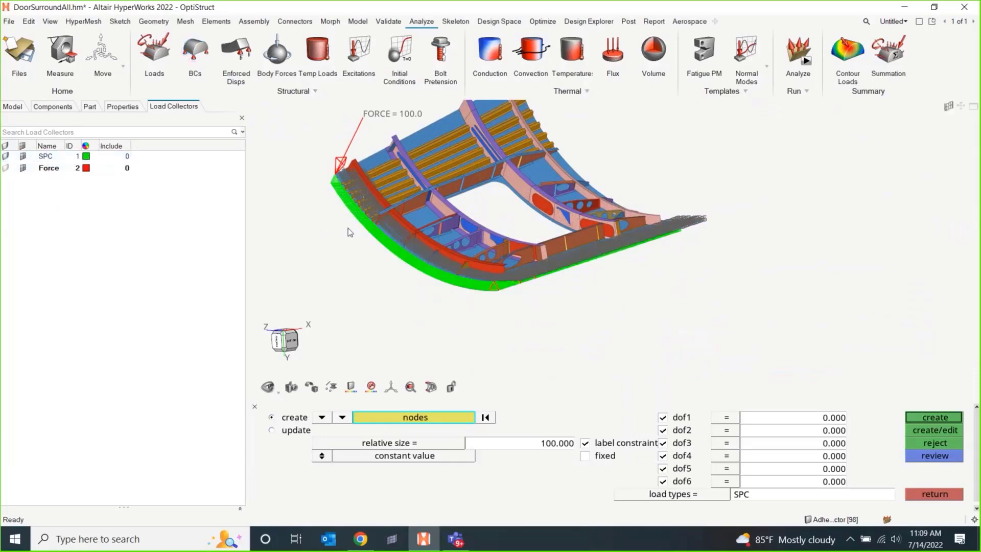
Toggle the Force load collector's display off and on, and examine the forces on the whole model.
middle_click_drag(348, 228, 340, 283)
left_click(23, 168)
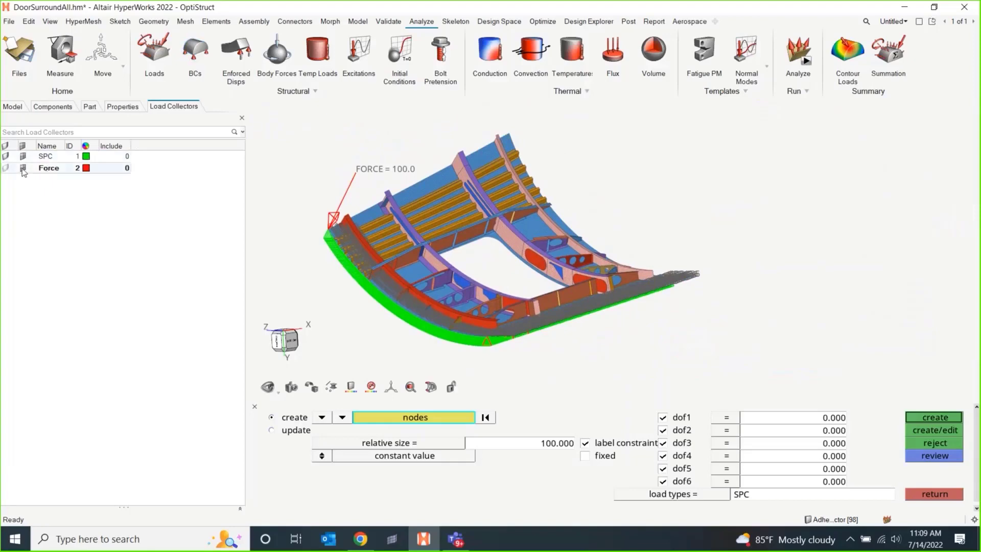
left_click(23, 168)
scroll(442, 219, "down", 2)
right_click_drag(441, 219, 440, 250)
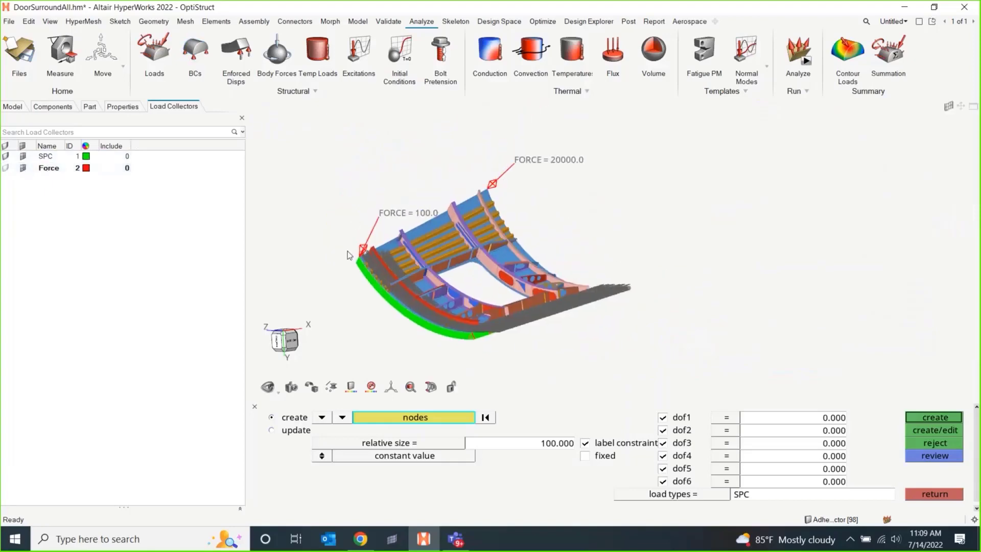
Create a load collector named Force2.
right_click(42, 192)
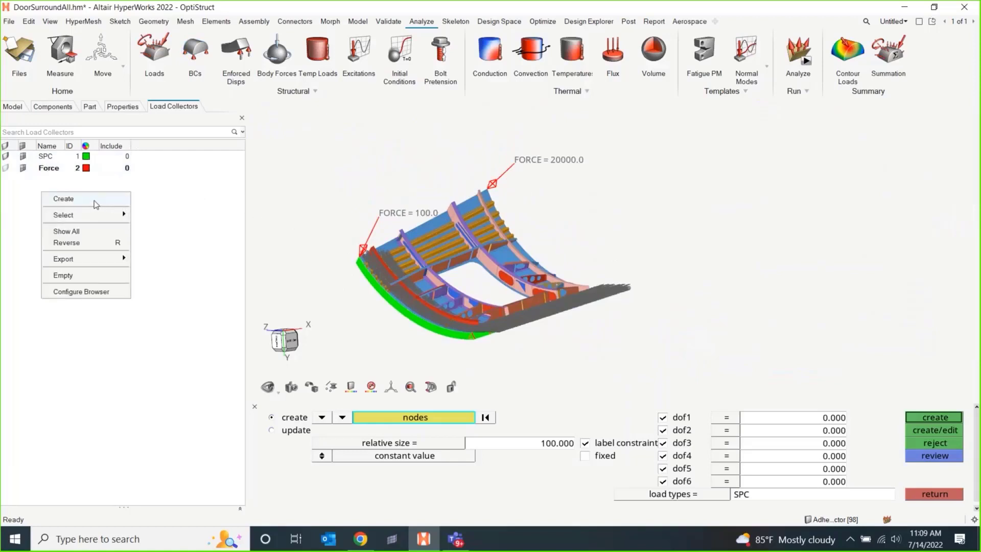
left_click(162, 200)
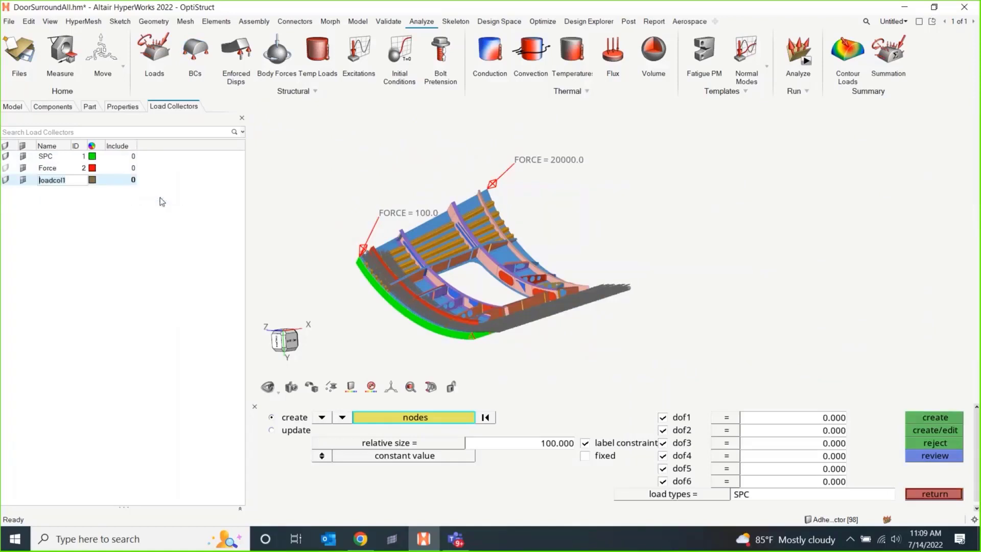
type("Force2")
key("Return")
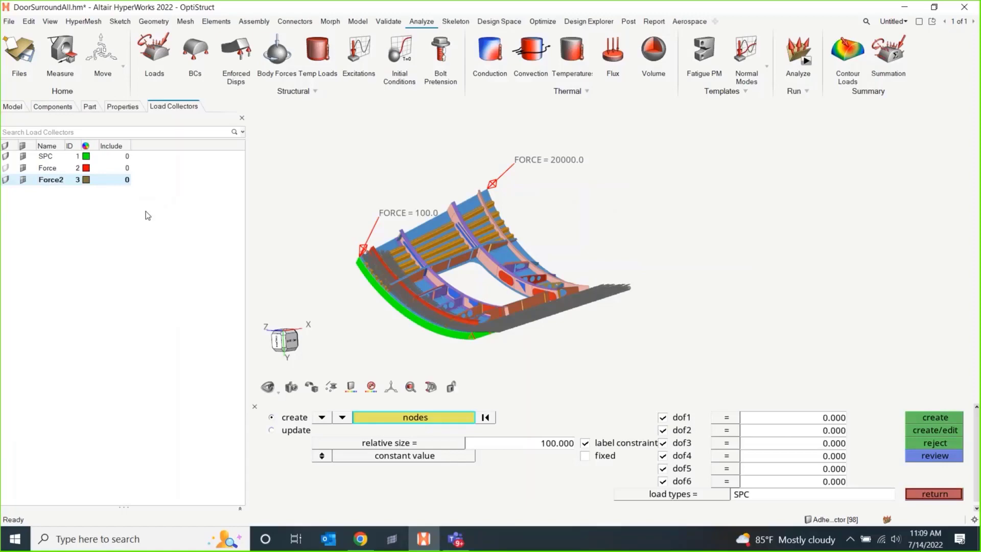
left_click(144, 223)
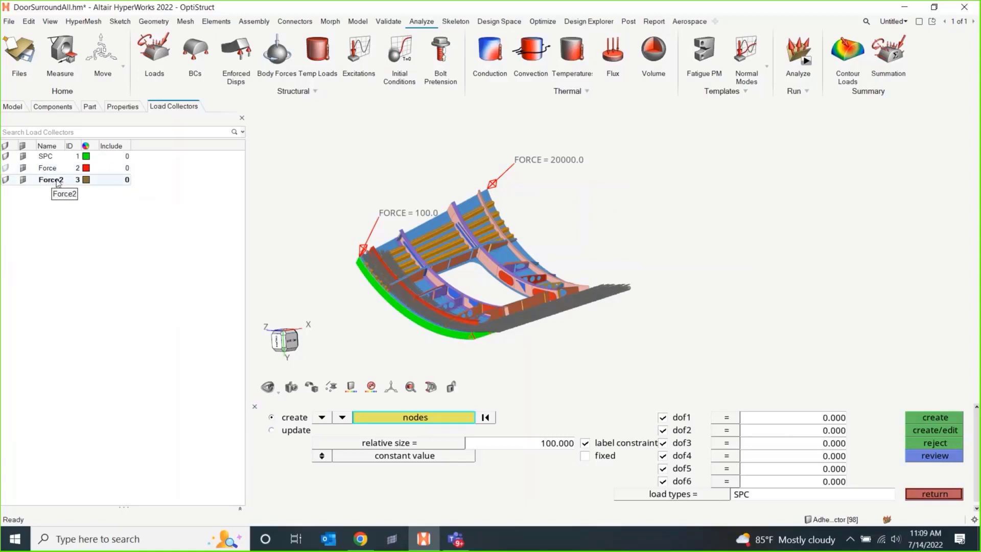
Create a nodal FORCE of magnitude 100 on the skin's free edge between two frames, orienting it with three nearby N1, N2, N3 skin nodes.
left_click(166, 44)
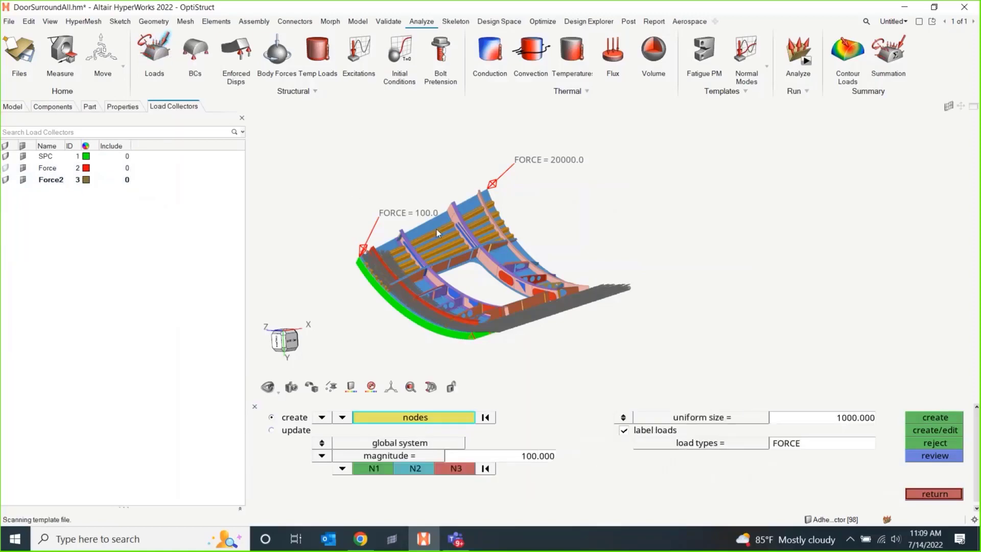
scroll(437, 229, "up", 1)
scroll(436, 229, "up", 1)
scroll(437, 222, "up", 2)
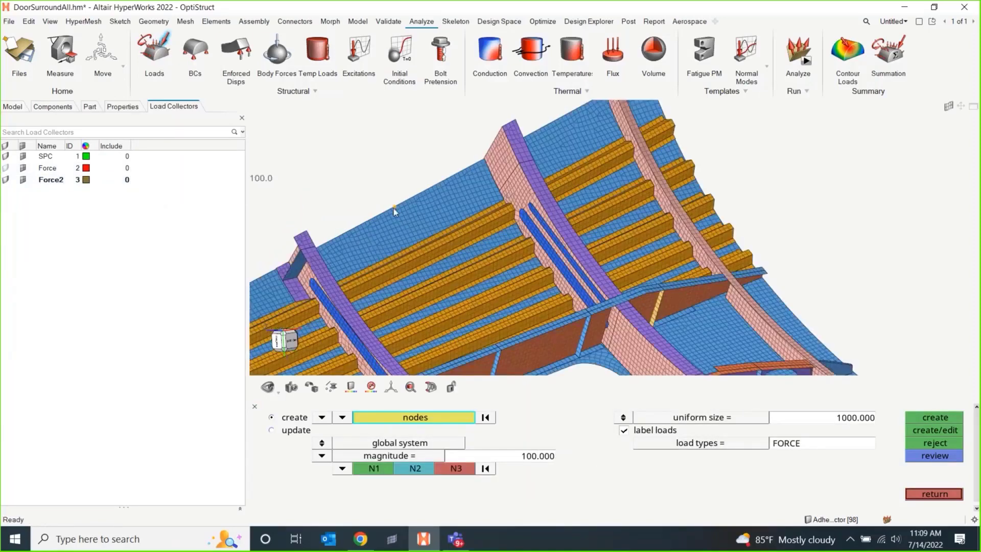
left_click(375, 468)
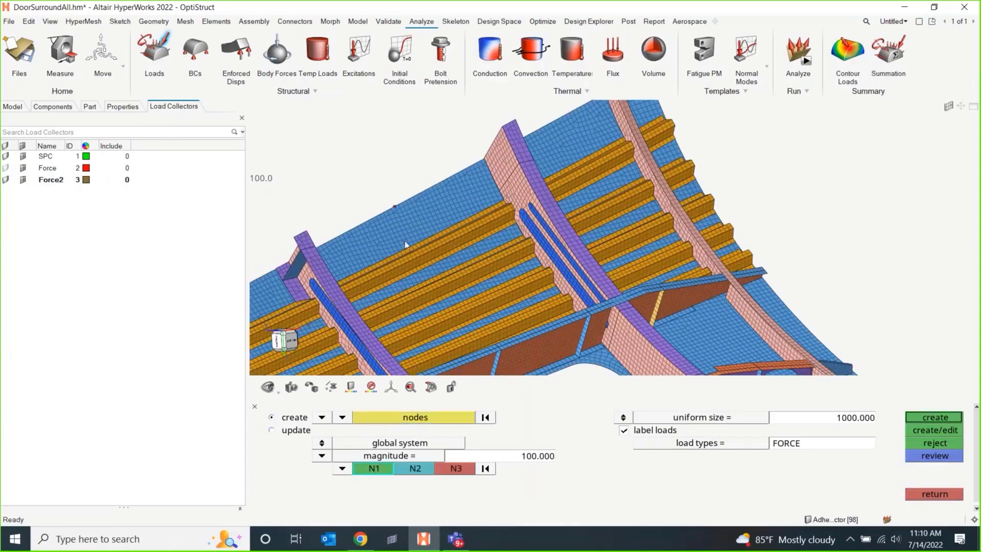
left_click(400, 228)
left_click(408, 222)
left_click(404, 216)
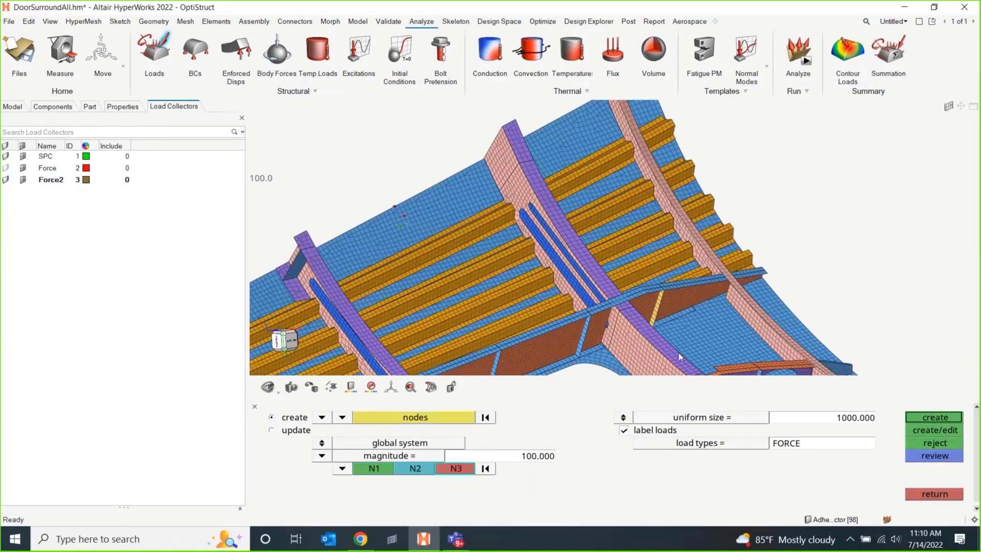
left_click(929, 416)
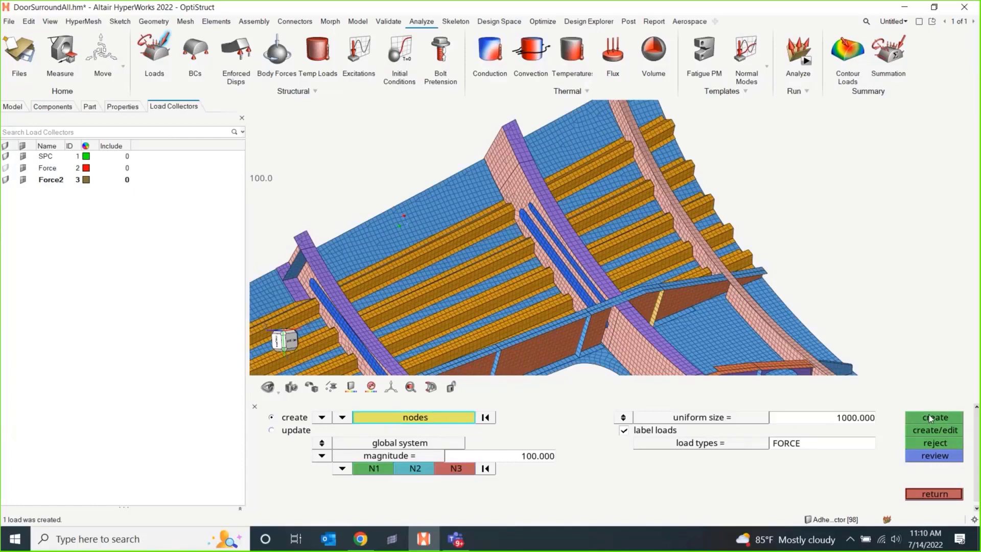
scroll(513, 309, "down", 5)
middle_click_drag(514, 310, 430, 241)
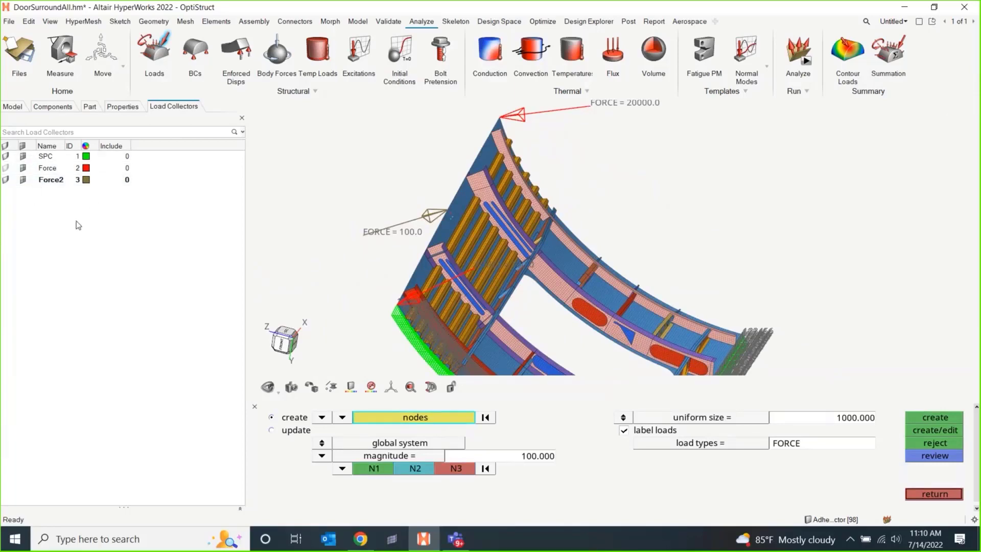
Create another load collector named 5GloadLandHalfFule.
right_click(58, 197)
mouse_move(91, 205)
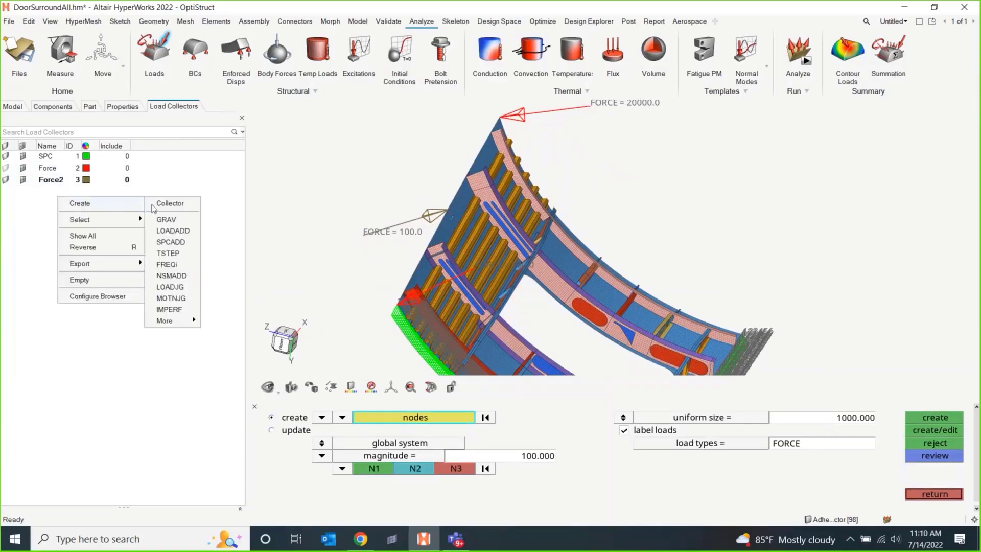
left_click(174, 203)
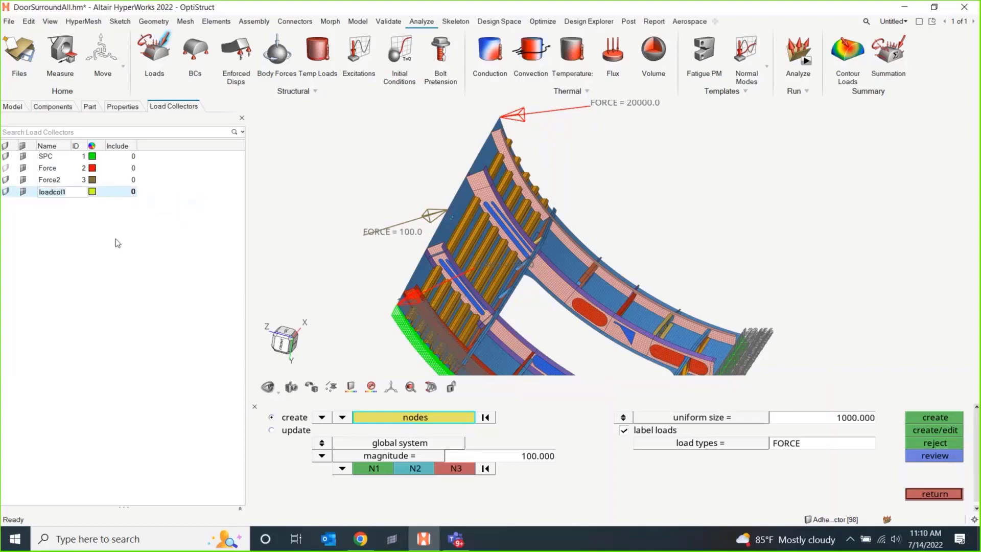
key("BackSpace")
type("5Gload")
type("Land")
type("Half")
type("Fule")
key("Return")
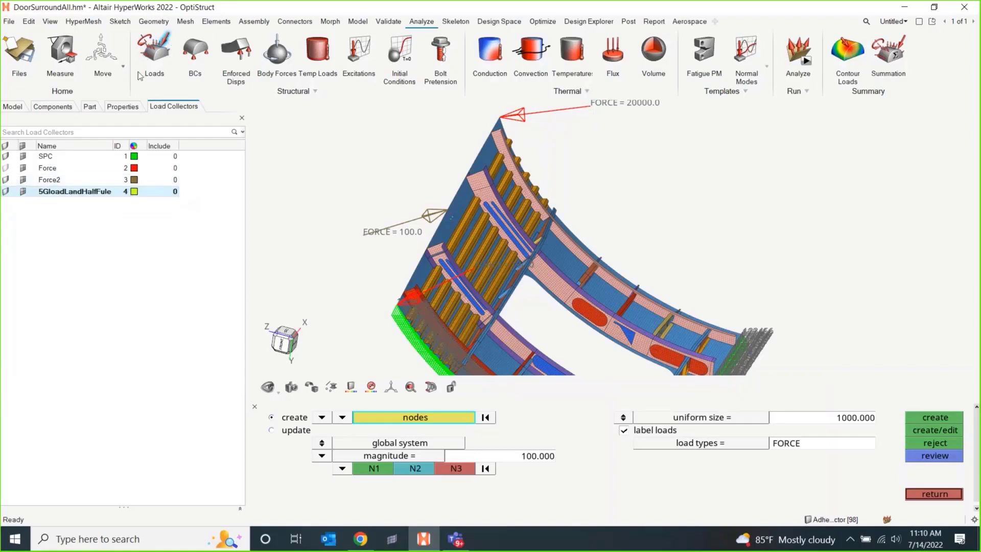
Create a PLOAD4 pressure on the skin faces beside the door opening, normal to the faces, defined by the equation 2*x.
left_click(156, 50)
scroll(613, 296, "up", 2)
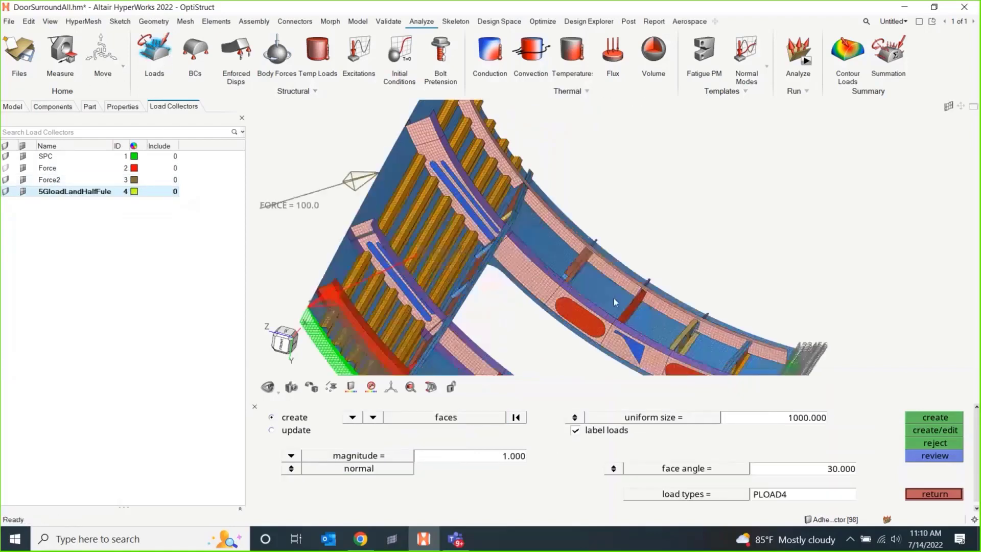
left_click(613, 295)
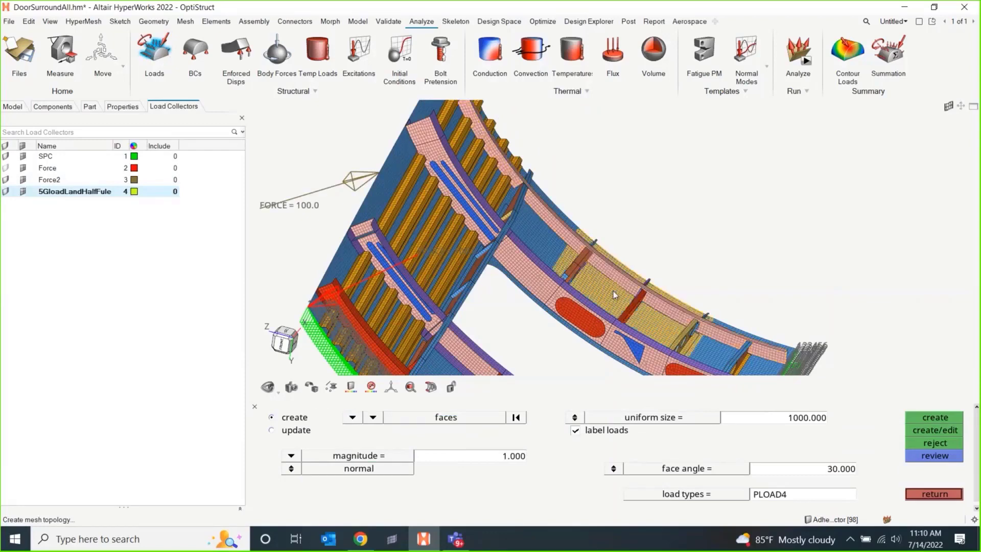
left_click(513, 457)
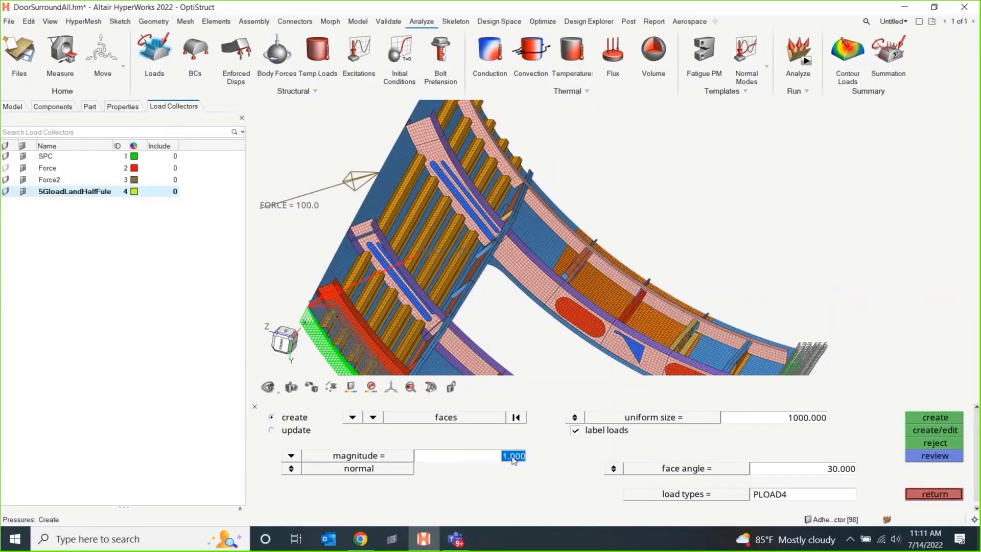
left_click(293, 456)
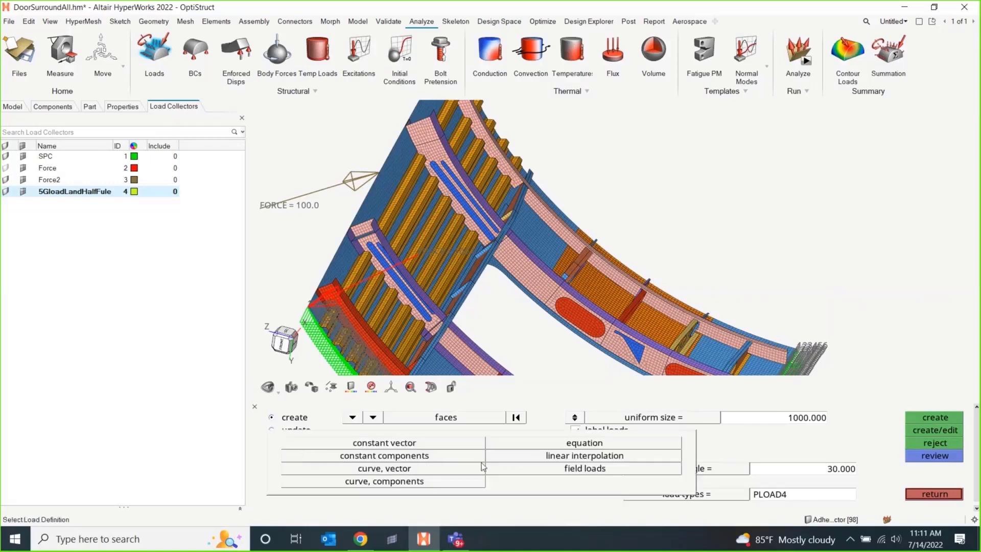
left_click(537, 447)
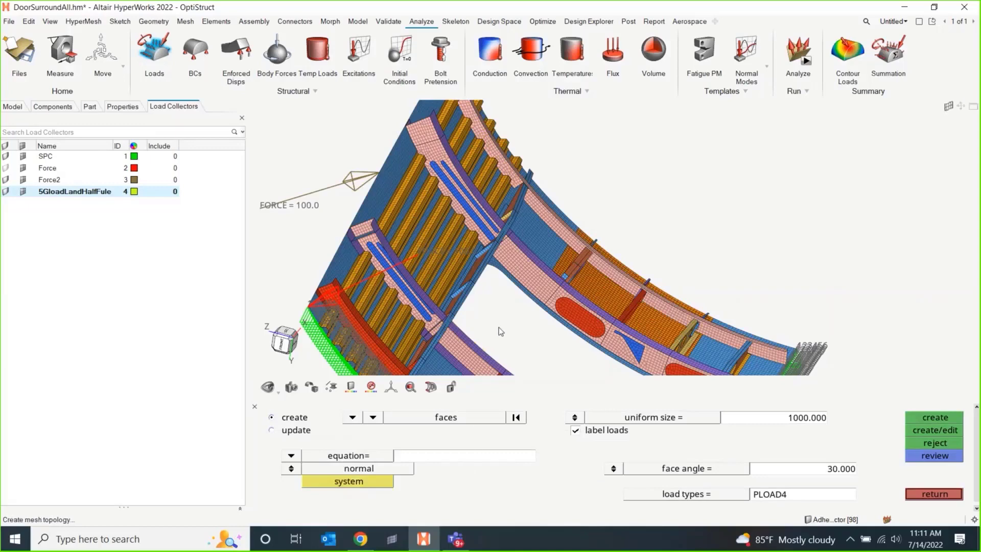
right_click_drag(506, 334, 521, 311)
left_click(443, 459)
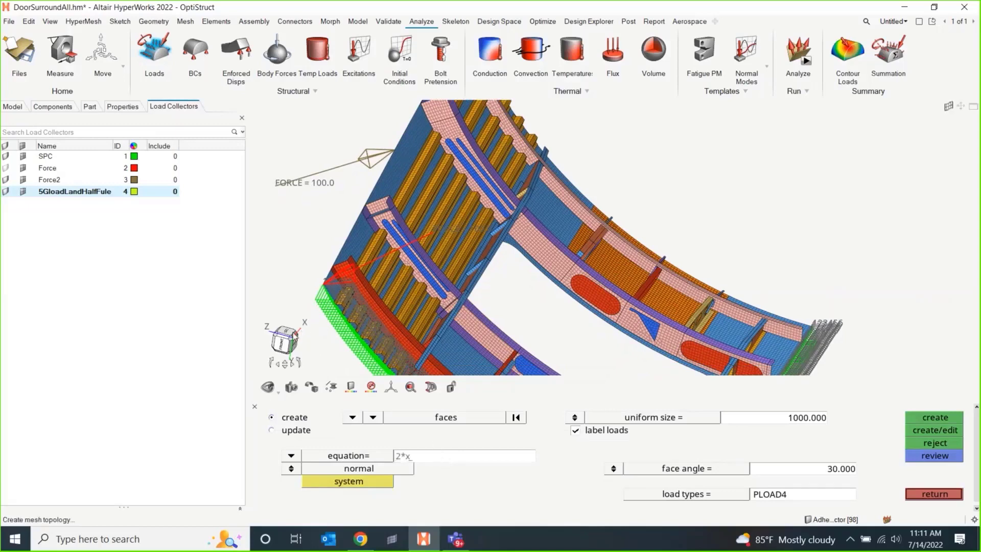
left_click(929, 418)
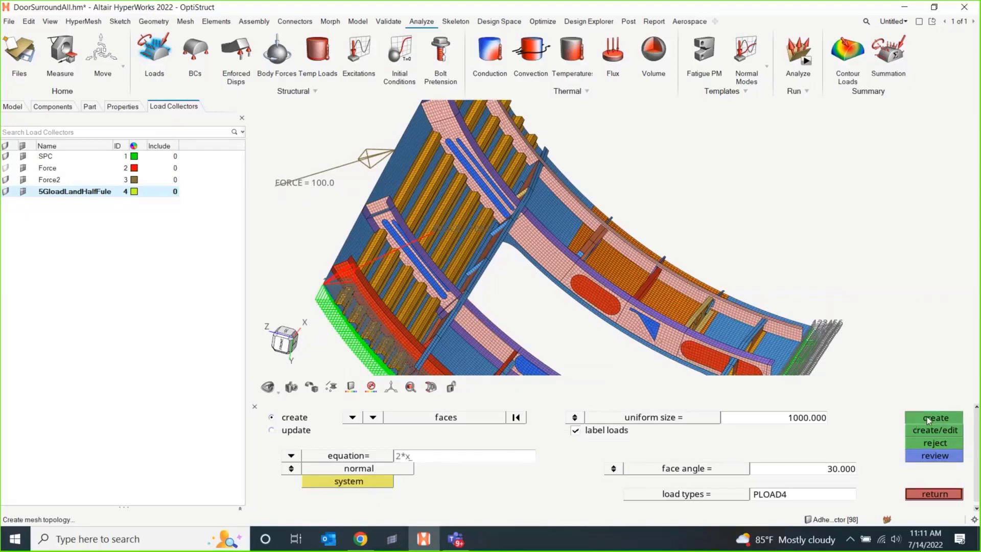
Examine the new pressure arrows on the skin and read their PLOAD4 labels up close.
right_click_drag(706, 256, 701, 169)
middle_click_drag(812, 197, 716, 276)
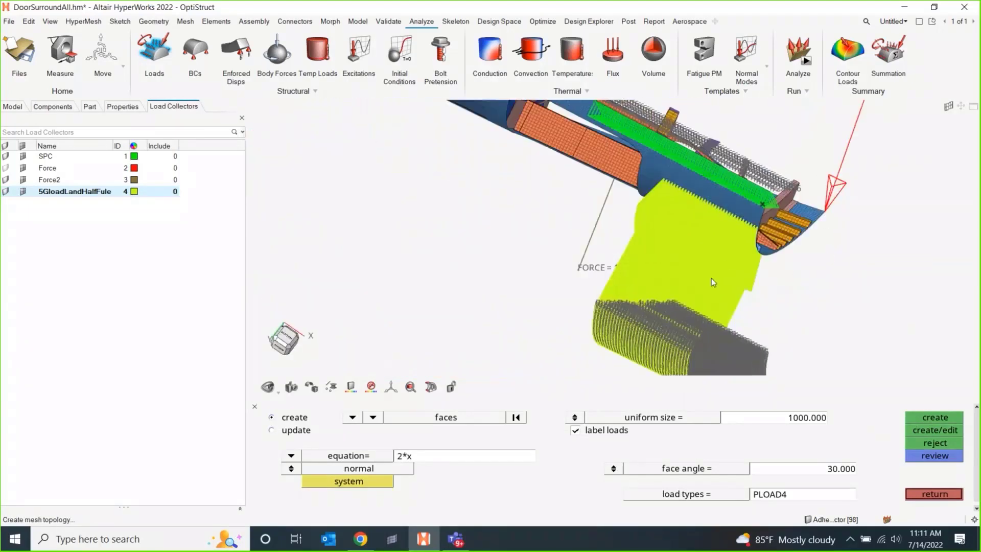
right_click_drag(712, 278, 708, 250)
scroll(707, 251, "up", 6)
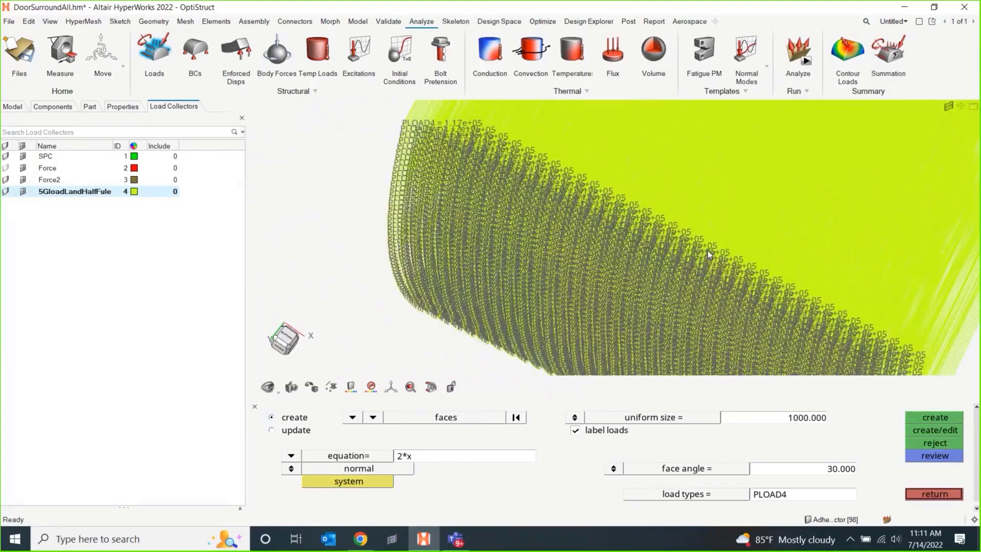
scroll(697, 253, "up", 5)
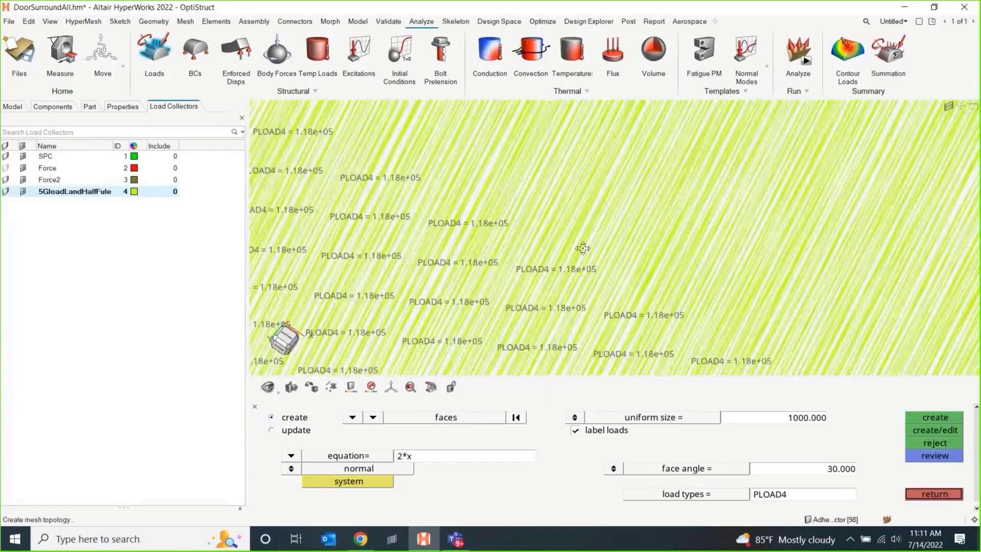
right_click_drag(511, 159, 646, 286)
mouse_move(449, 179)
right_mouse_down()
mouse_move(484, 212)
mouse_move(604, 274)
mouse_move(683, 273)
right_mouse_up()
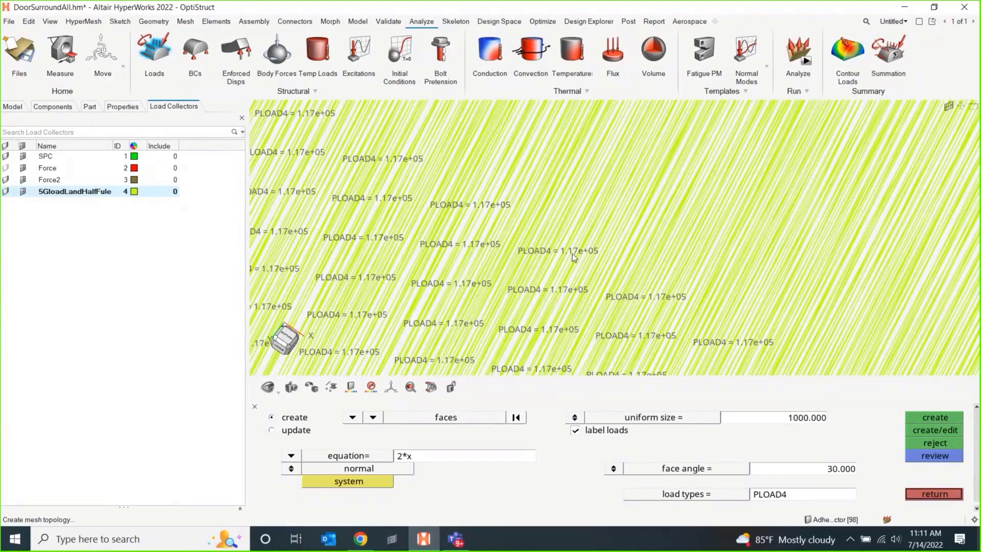
Compare the PLOAD4 labels along the x direction, and examine the whole pressure patch relative to the model.
scroll(597, 272, "down", 5)
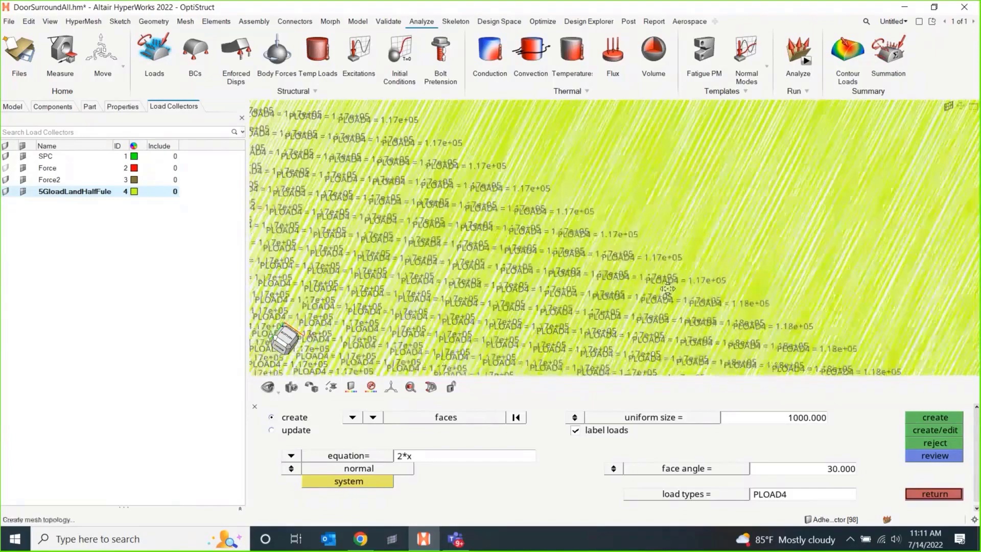
right_click_drag(682, 274, 595, 202)
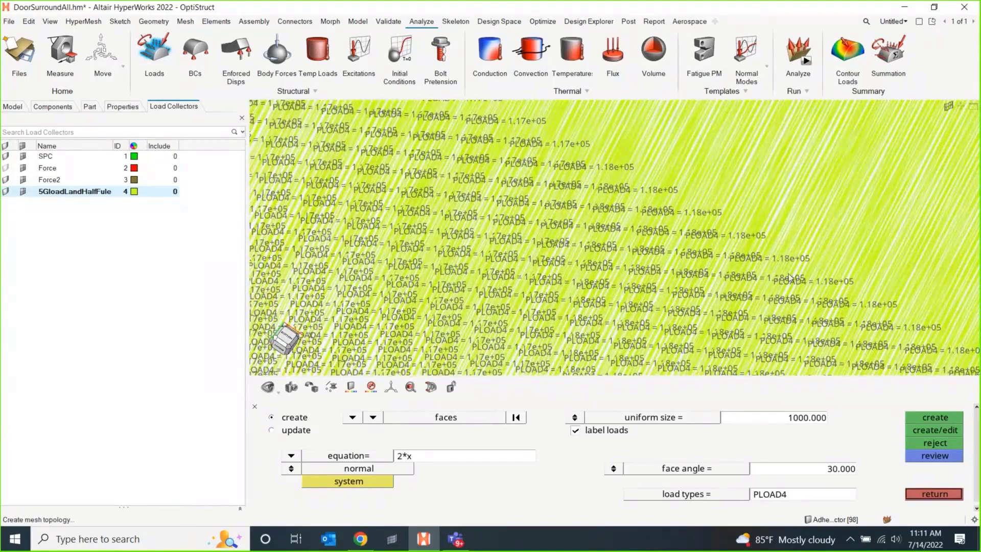
right_click_drag(790, 277, 639, 194)
right_click_drag(731, 278, 611, 194)
scroll(763, 261, "down", 2)
right_click_drag(763, 260, 676, 209)
scroll(730, 255, "down", 3)
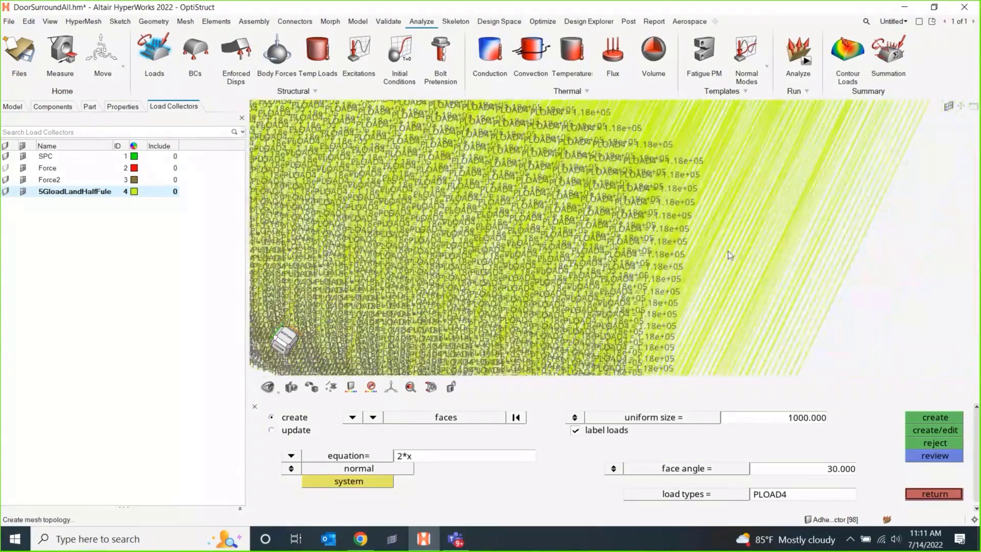
left_click_drag(729, 254, 561, 319, "ctrl")
scroll(609, 309, "down", 6)
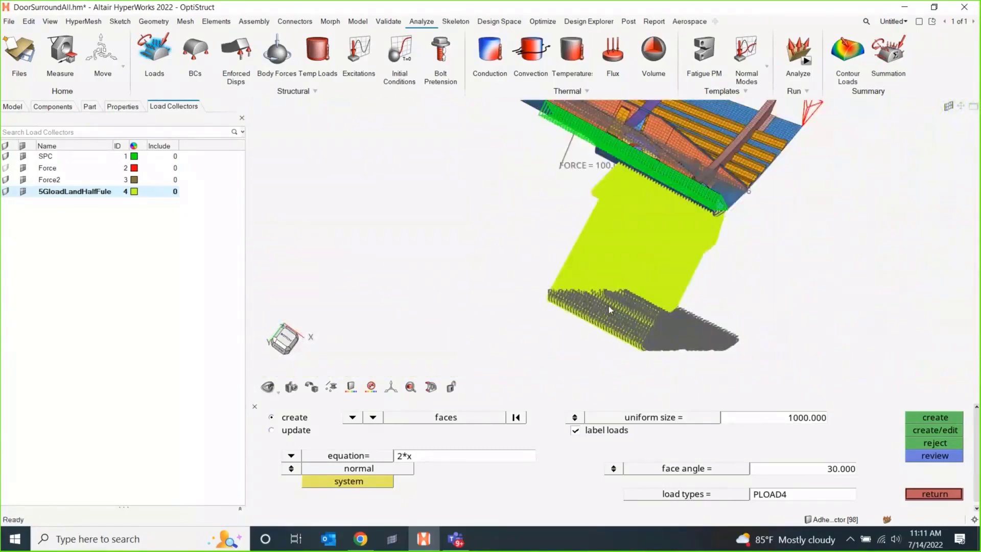
middle_click_drag(593, 230, 655, 164)
right_click_drag(644, 155, 667, 205)
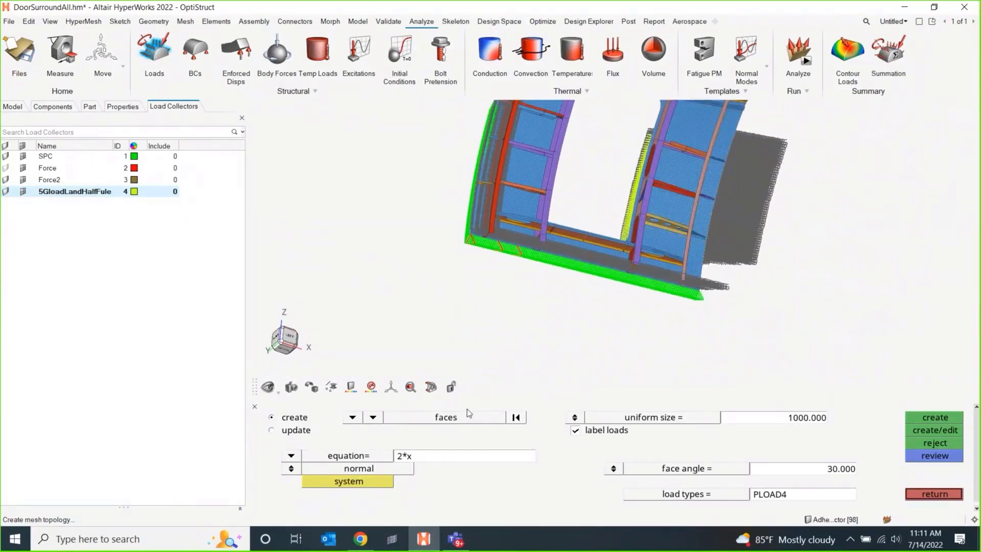
Exit the pressure load definition and clear the load collector selection.
left_click(422, 457)
mouse_move(799, 322)
left_mouse_down("ctrl")
mouse_move(815, 256)
mouse_move(820, 291)
mouse_move(787, 253)
mouse_move(800, 296)
left_mouse_up("ctrl")
mouse_move(800, 296)
right_mouse_down("ctrl")
mouse_move(661, 258)
mouse_move(676, 254)
right_mouse_up("ctrl")
mouse_move(682, 247)
left_mouse_down()
mouse_move(666, 350)
mouse_move(712, 334)
left_mouse_up()
key("Escape")
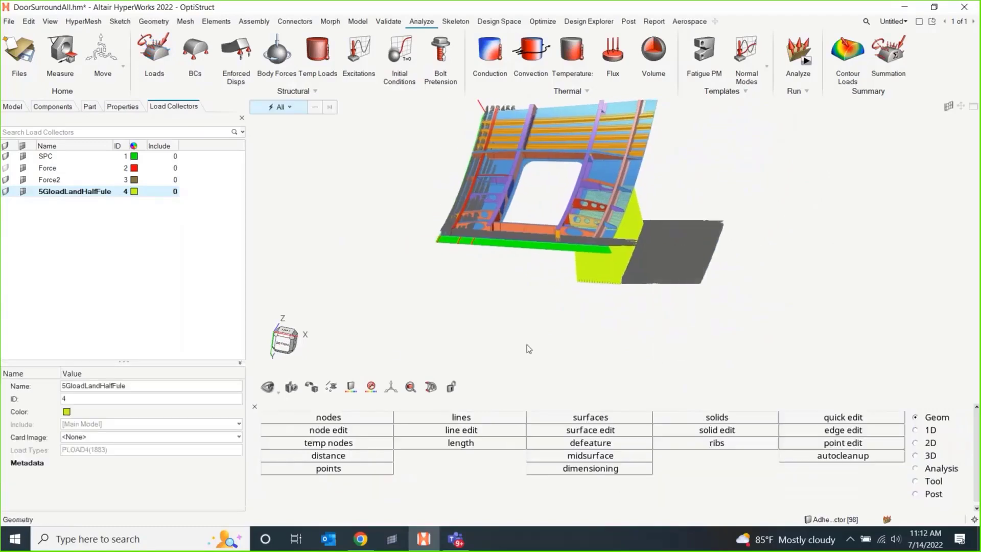
right_click_drag(401, 274, 421, 324, "ctrl")
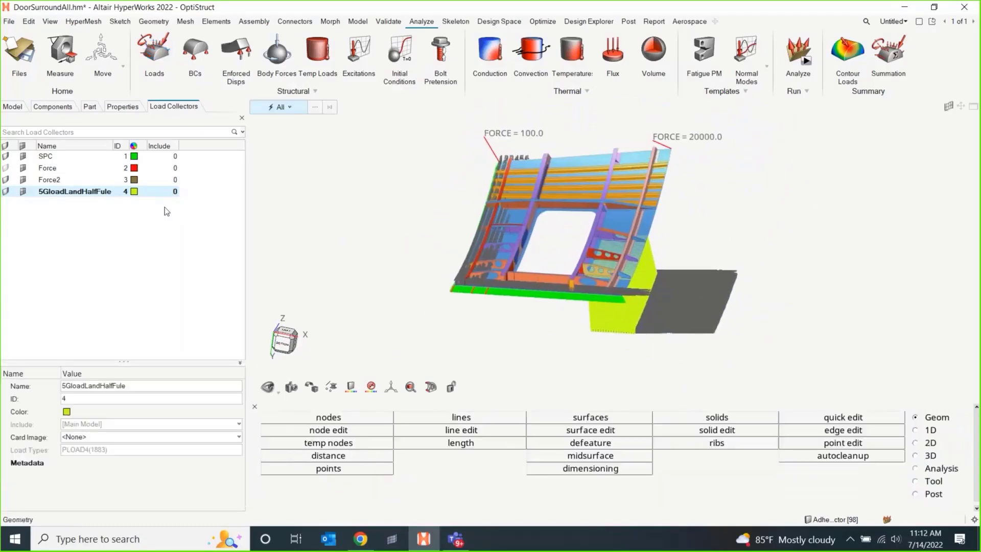
left_click(75, 235)
Close the geometry command panel and examine the forces, constraints and pressure together on the whole model.
middle_click_drag(355, 189, 508, 283)
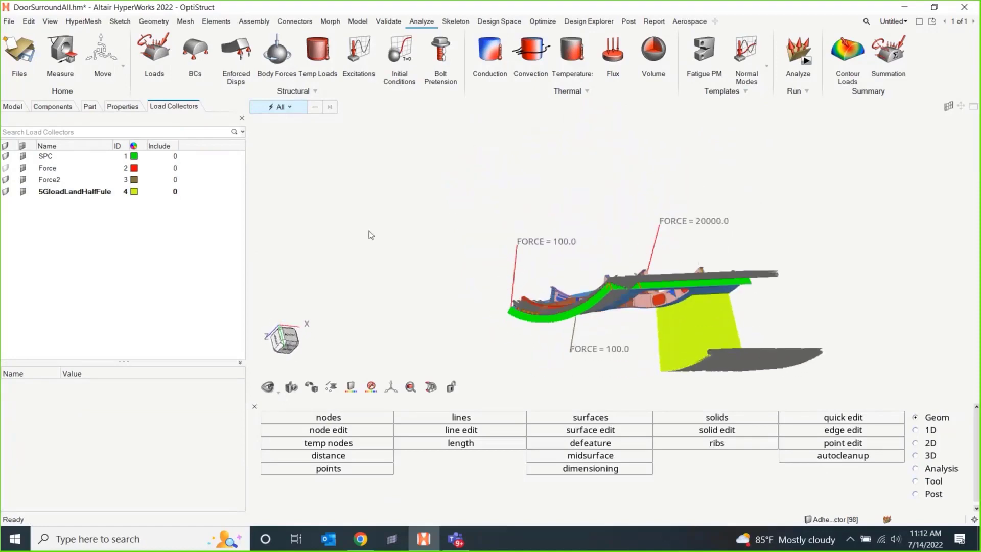
left_click(255, 407)
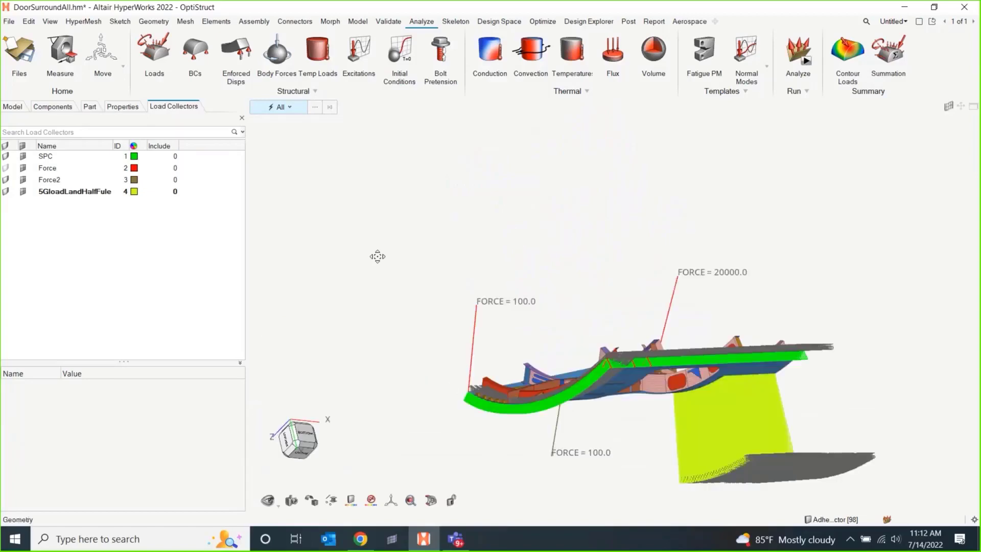
middle_click_drag(377, 256, 344, 164)
right_click_drag(401, 212, 420, 215)
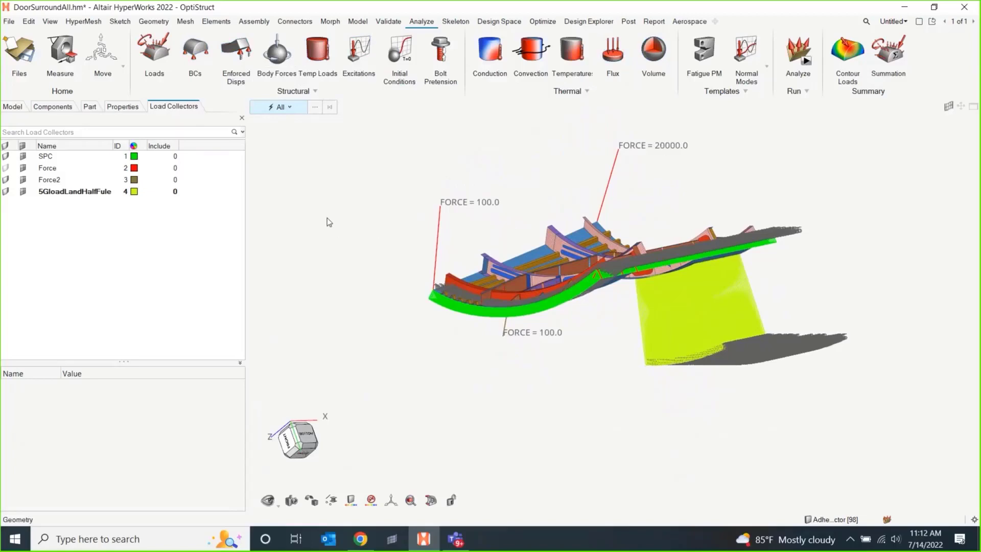
middle_click_drag(417, 218, 443, 219)
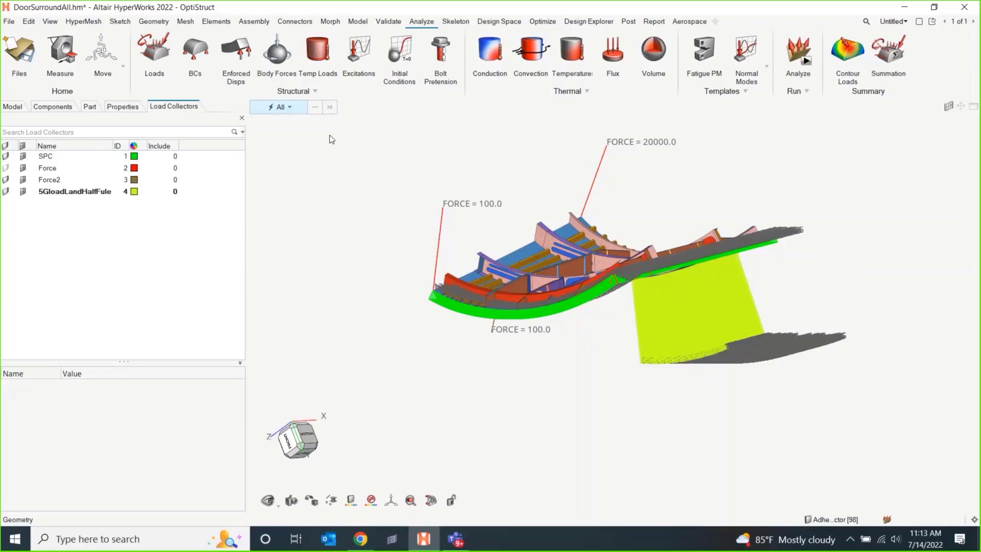
Move the 100 force at the model's front corner into the Force2 load collector with Organize.
left_click(439, 230)
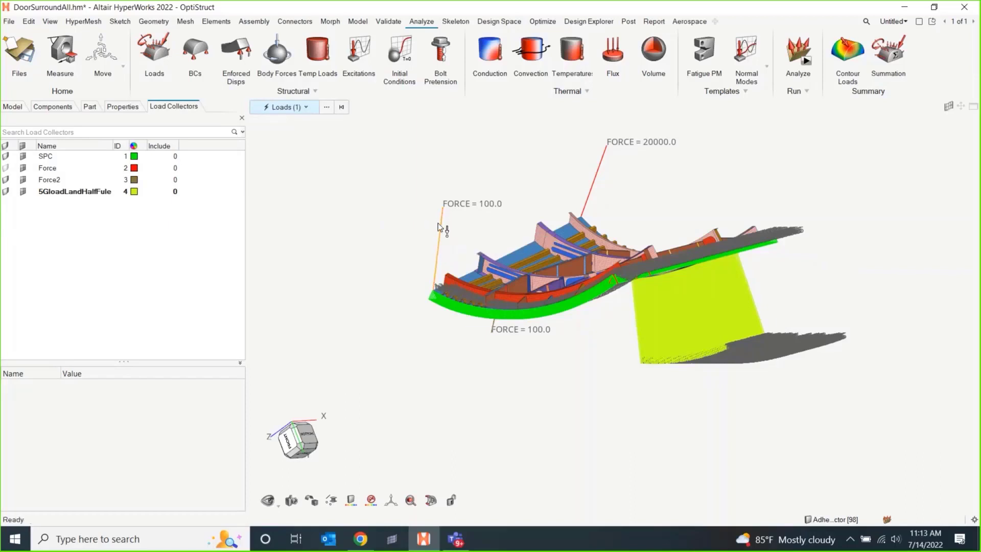
right_click(438, 226)
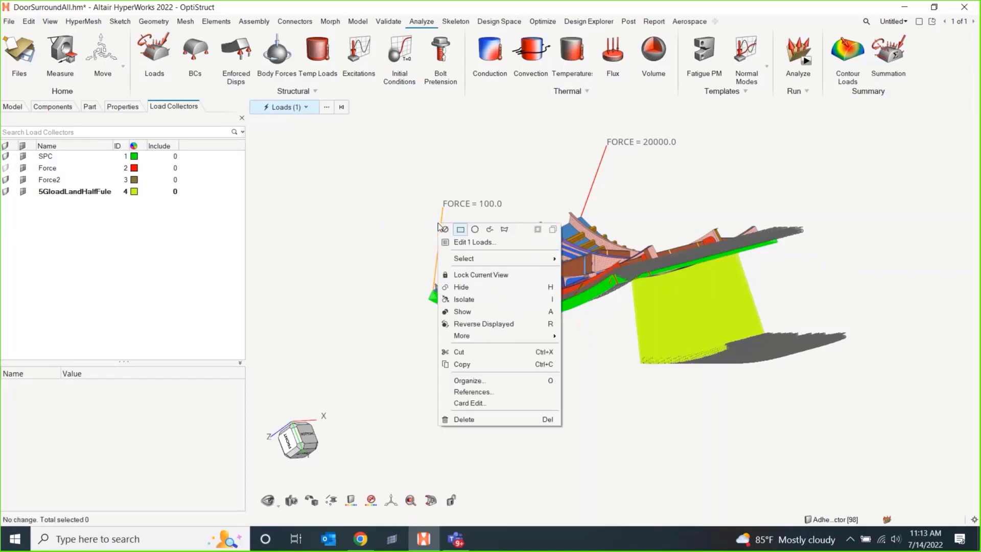
left_click(488, 383)
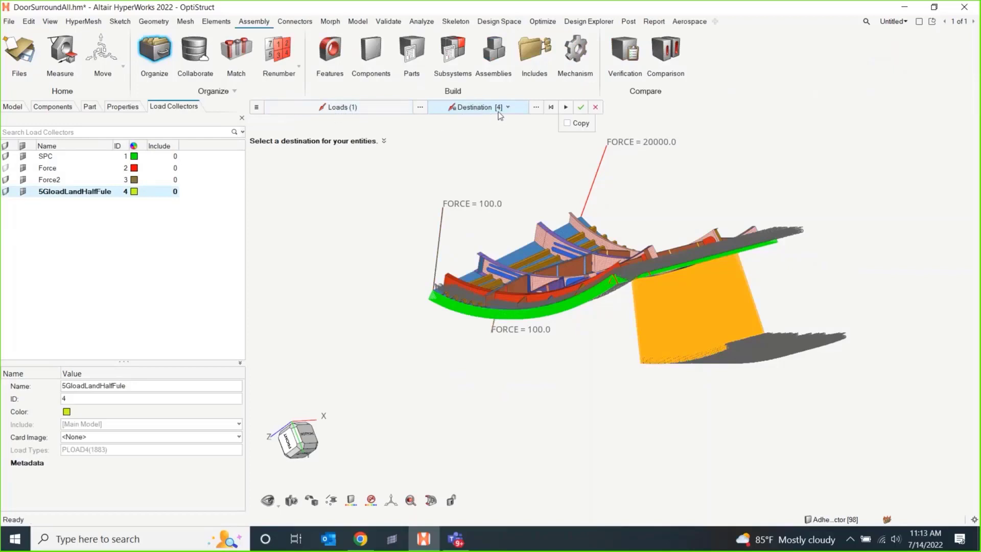
left_click(54, 182)
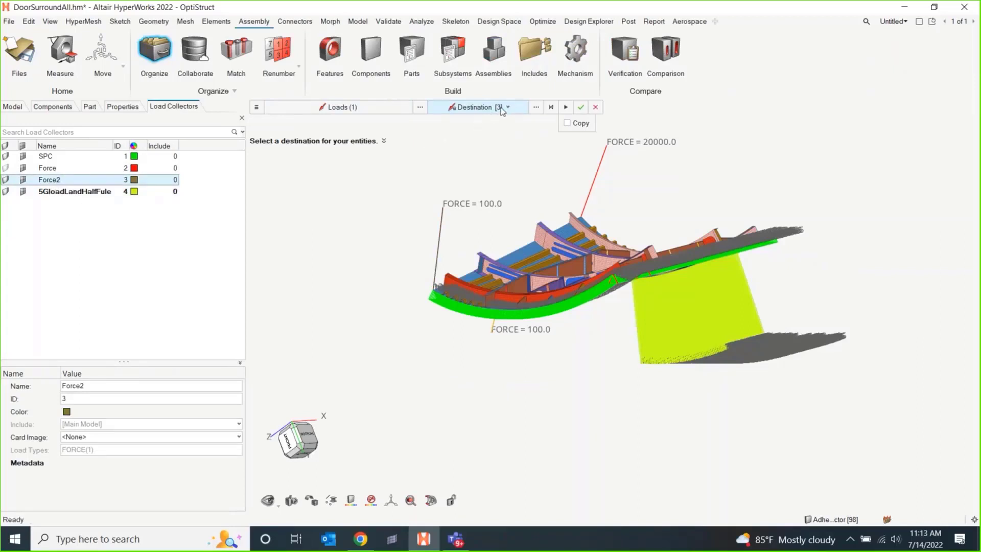
mouse_move(499, 109)
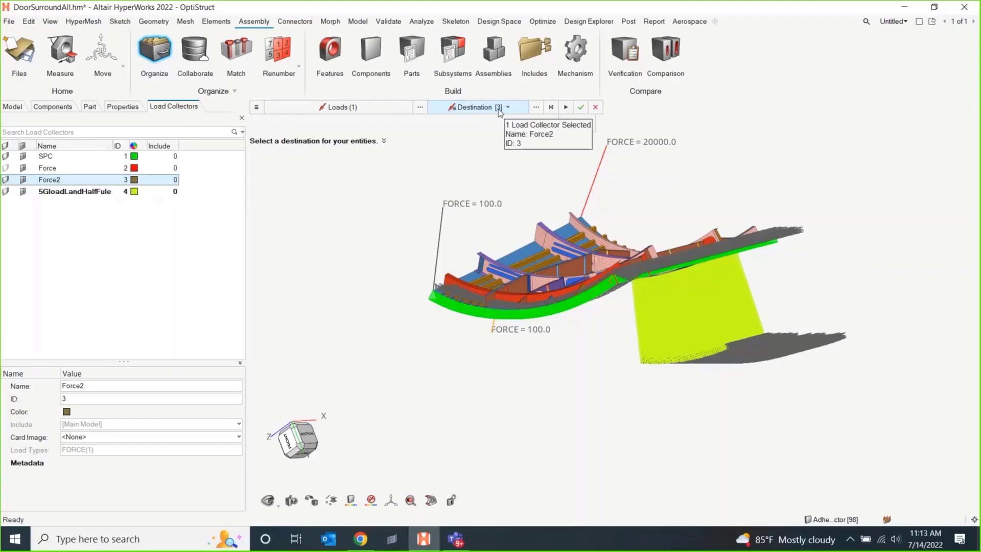
left_click(568, 107)
Change the Force2 load collector's color to a light muted purple.
middle_click_drag(435, 233, 422, 362)
left_click(422, 363)
right_click_drag(396, 346, 434, 363)
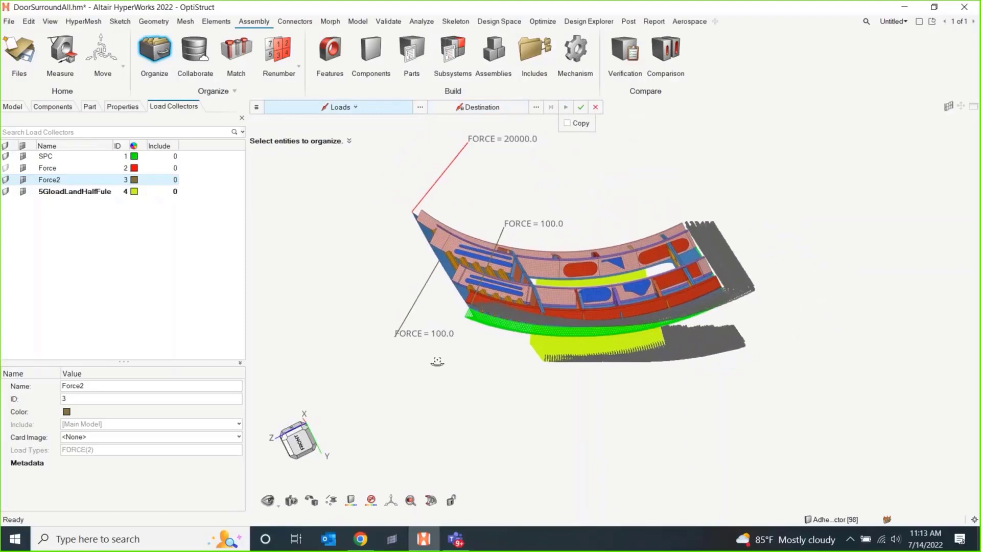
mouse_move(438, 364)
middle_mouse_down()
mouse_move(443, 353)
mouse_move(433, 356)
middle_mouse_up()
scroll(433, 265, "up", 3)
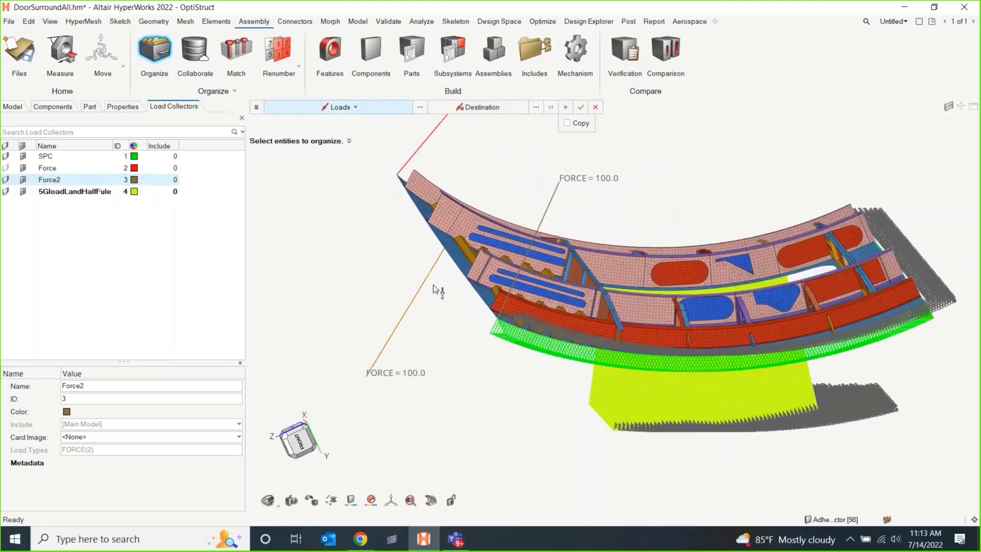
scroll(433, 285, "down", 5)
right_click_drag(434, 286, 443, 323)
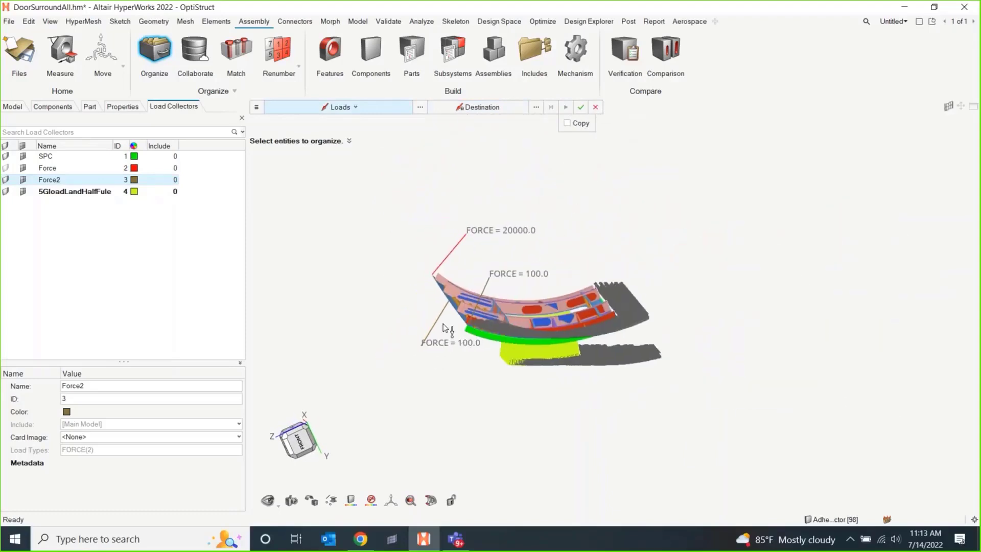
left_click(135, 180)
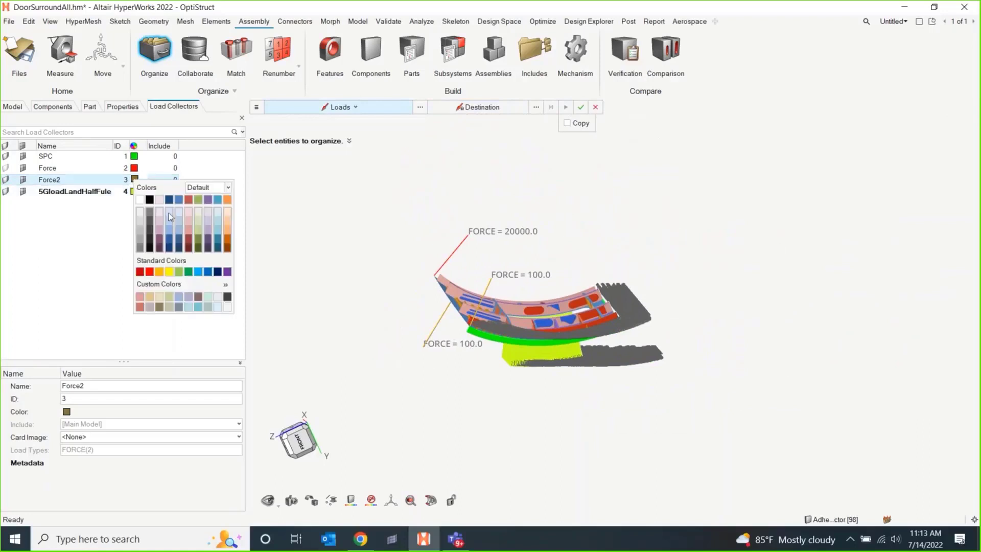
left_click(210, 231)
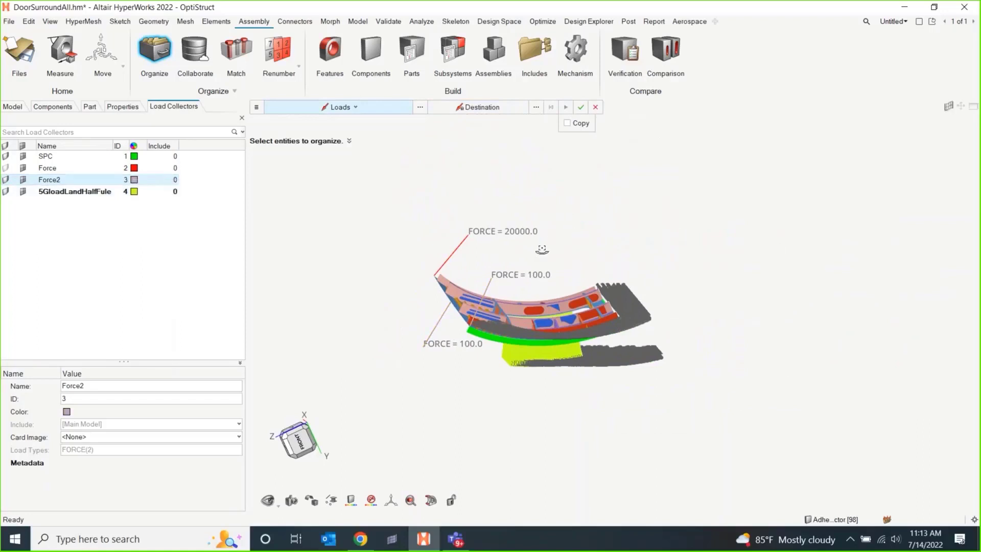
Exit the Organize tool and examine the organized forces on the model from several directions.
middle_click_drag(544, 241, 658, 274)
right_click_drag(677, 278, 732, 244)
key("Escape")
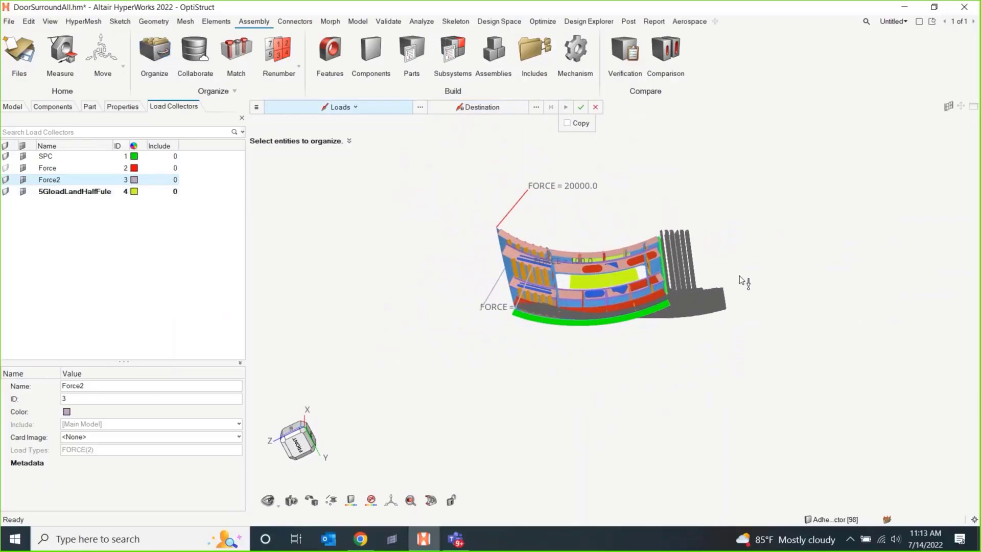
right_click_drag(760, 348, 731, 373)
middle_click_drag(729, 396, 549, 340)
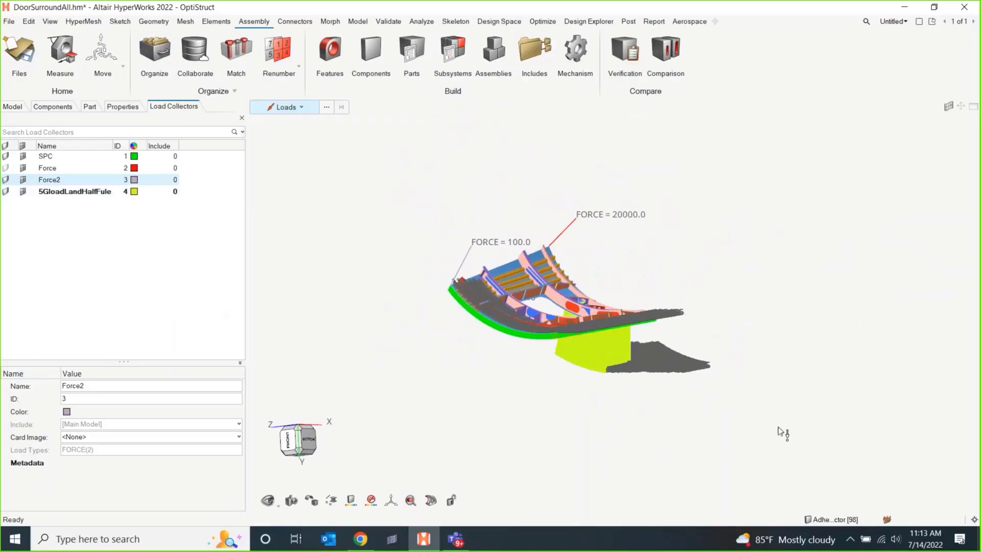
right_click_drag(765, 337, 750, 305)
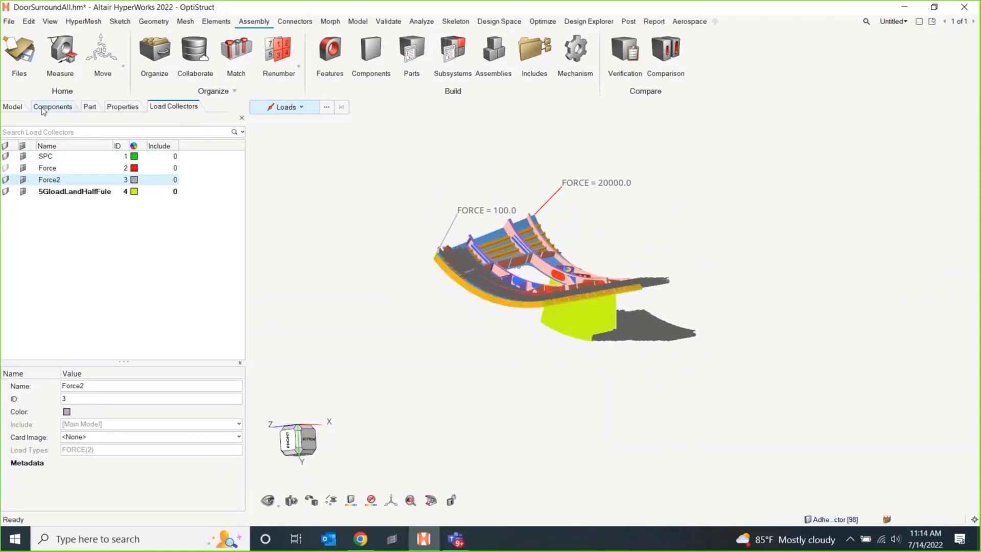
Enable the Current Load Collector indicator and make SPC the current load collector.
left_click(15, 109)
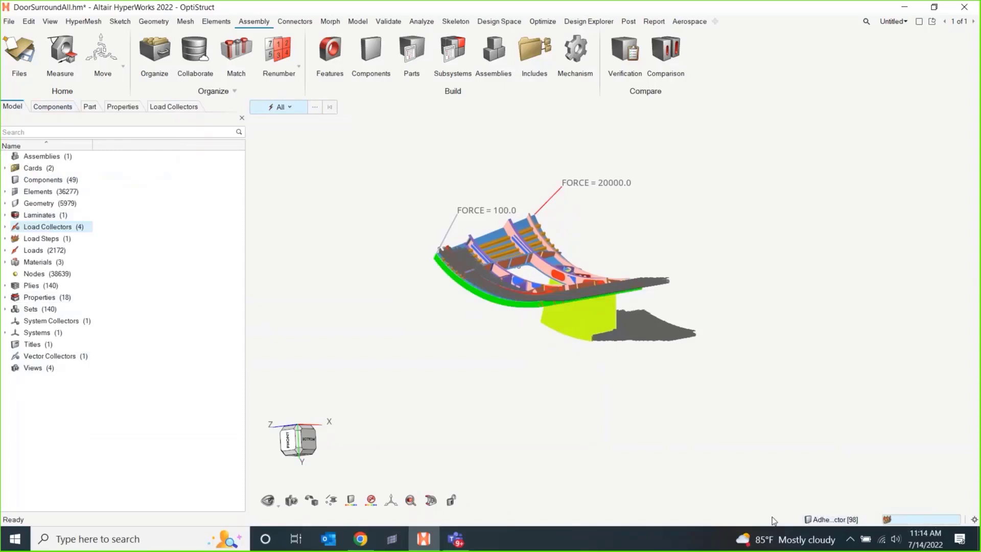
right_click(922, 520)
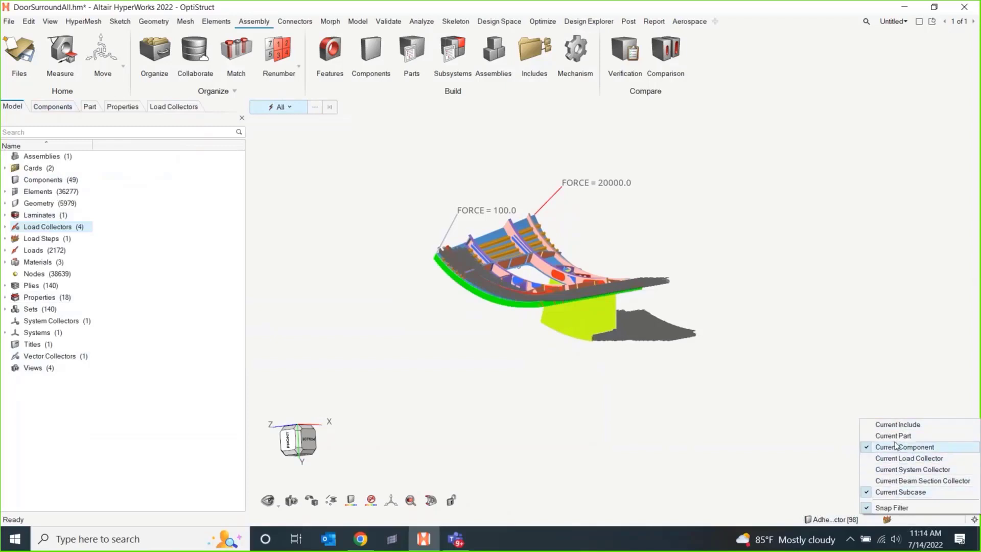
left_click(822, 464)
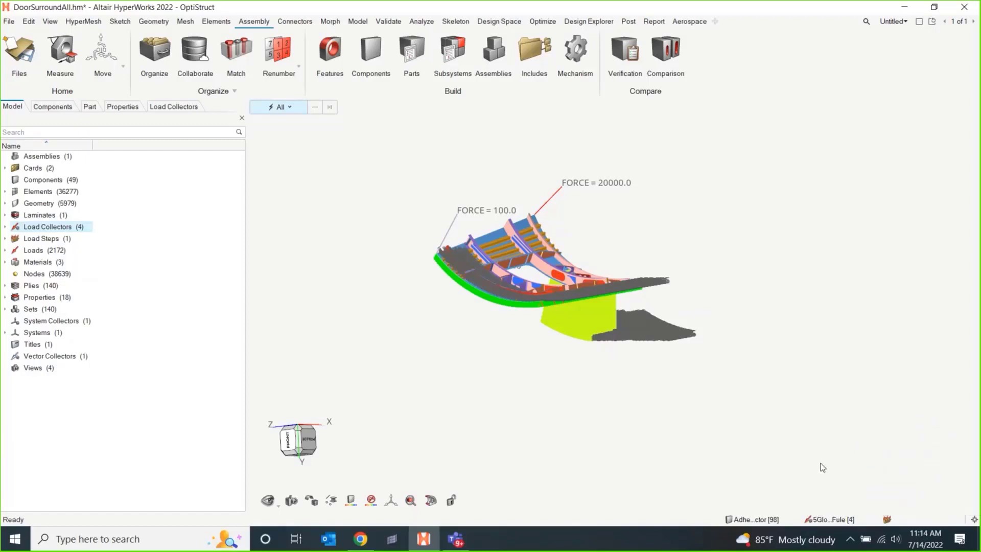
left_click(829, 520)
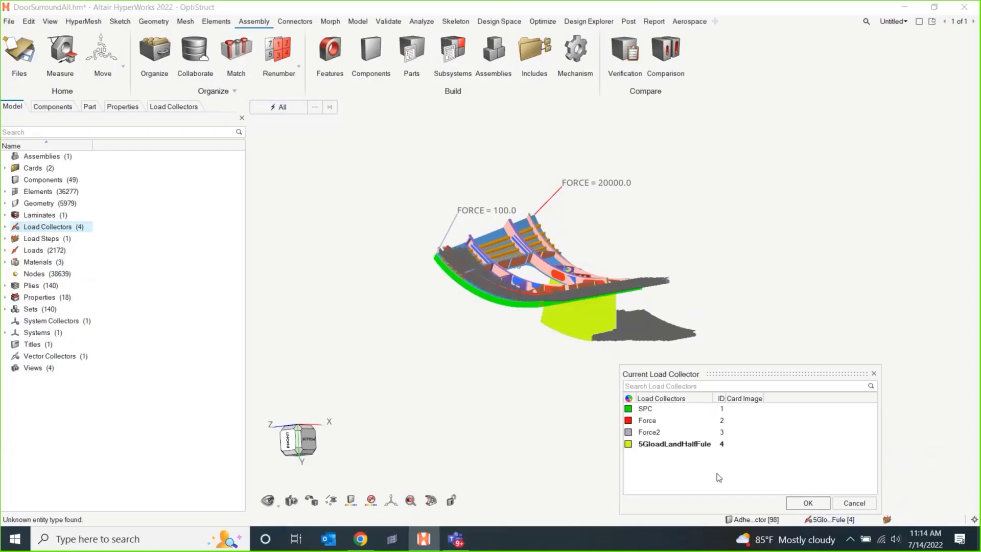
left_click(656, 409)
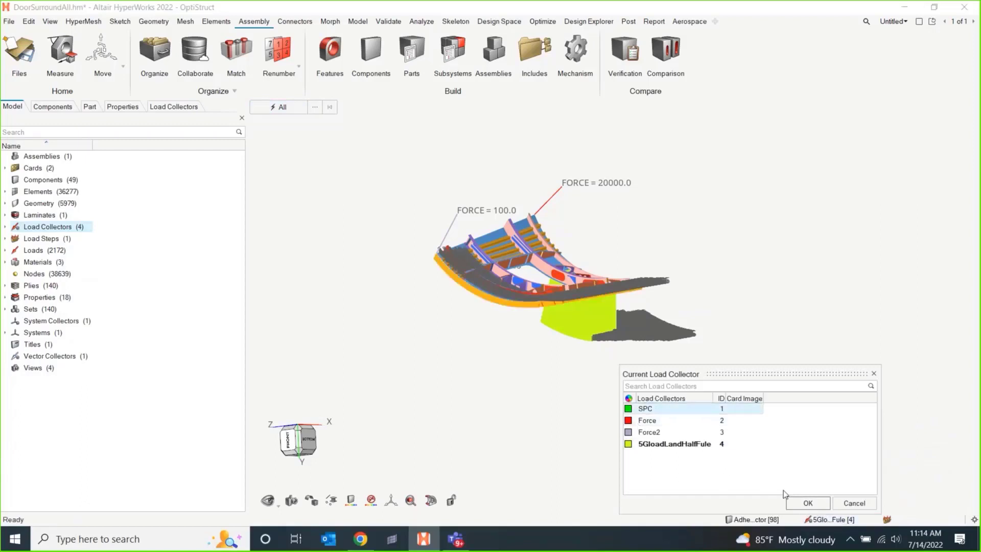
left_click(807, 503)
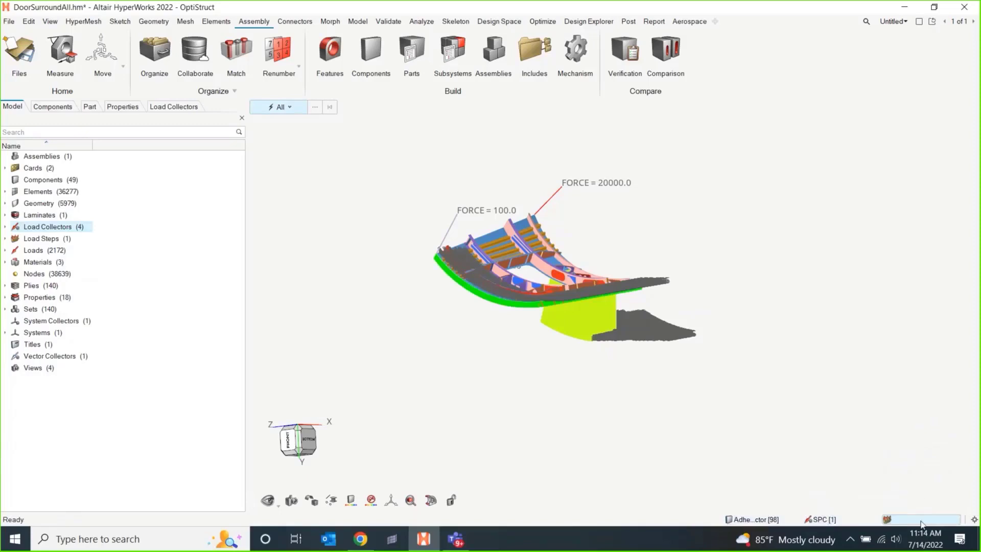
Enable the Current Include indicator, and view the list of include files without changing the current one.
right_click(860, 521)
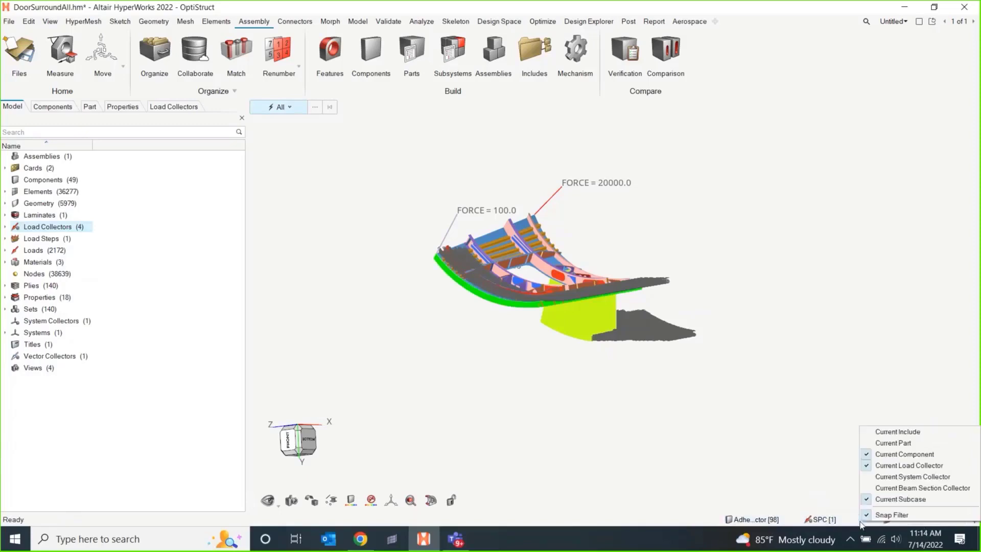
left_click(902, 433)
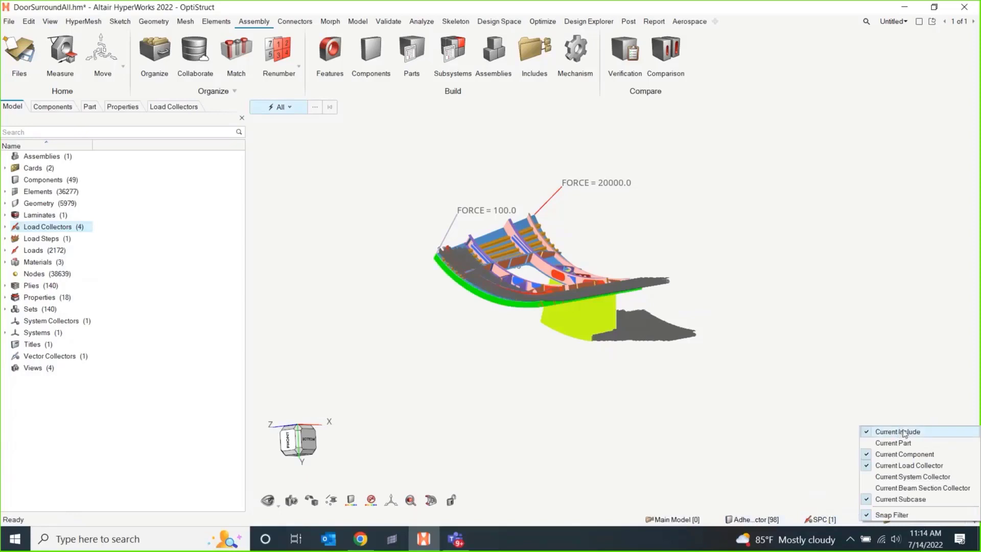
left_click(794, 391)
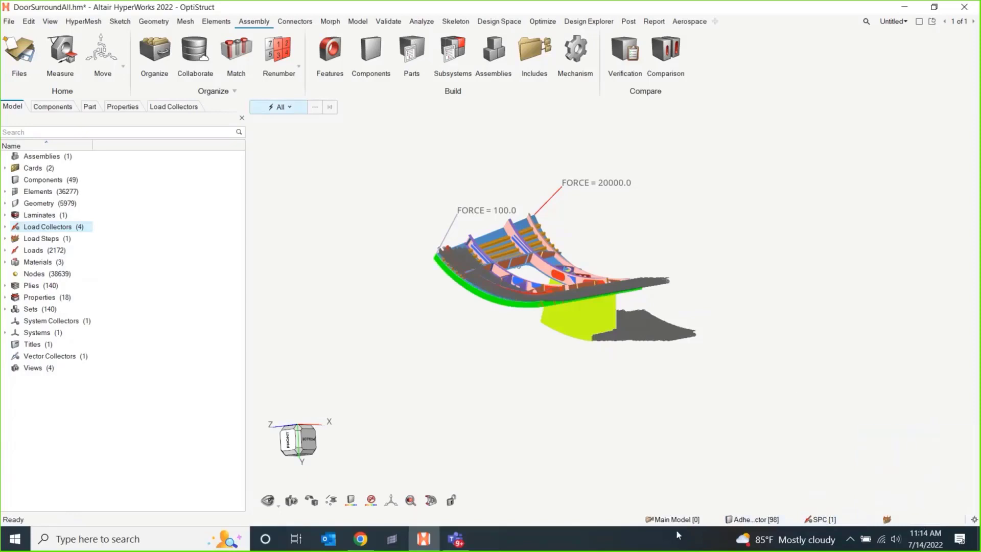
left_click(686, 520)
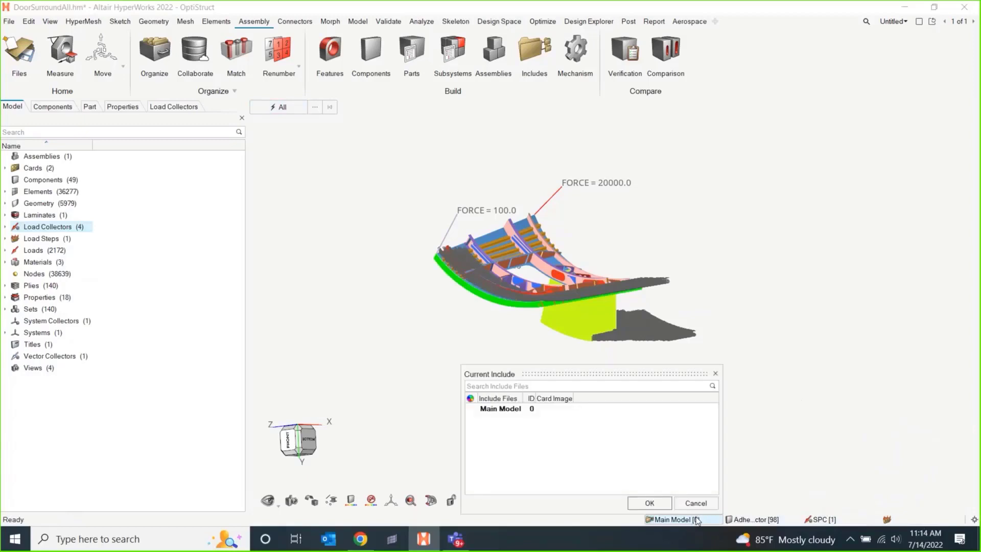
left_click(696, 504)
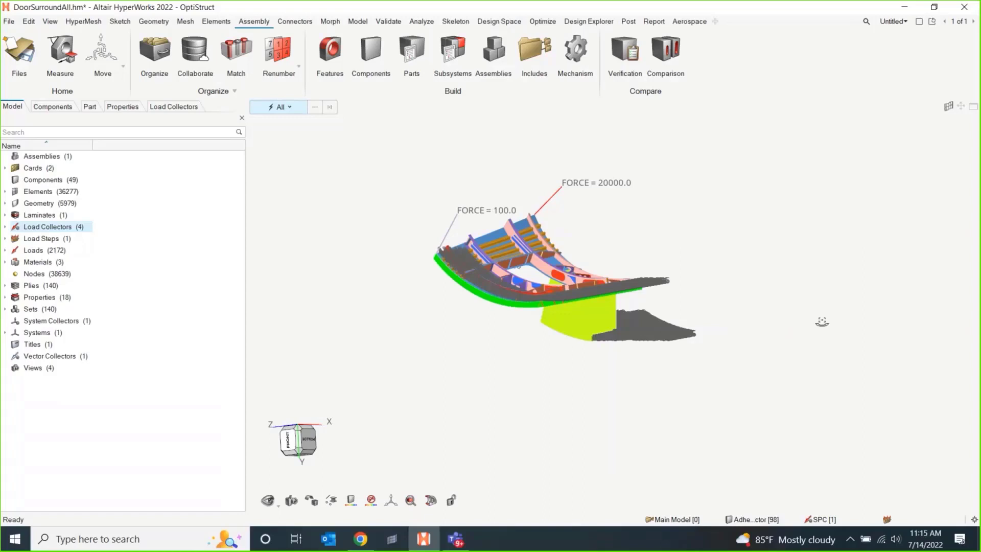
Expand Load Steps in the model tree and examine the existing entry alongside the loaded model.
middle_click_drag(823, 322, 796, 286)
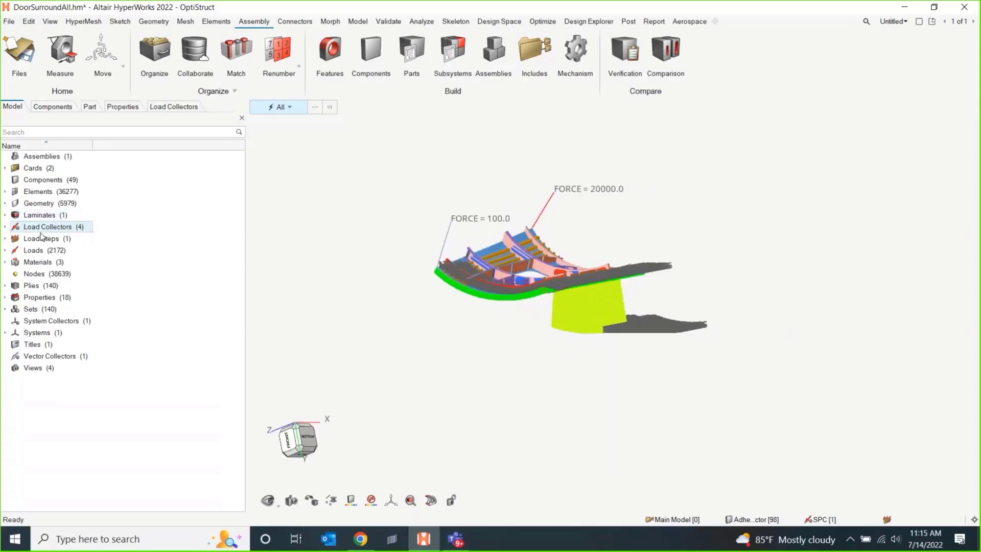
left_click(6, 238)
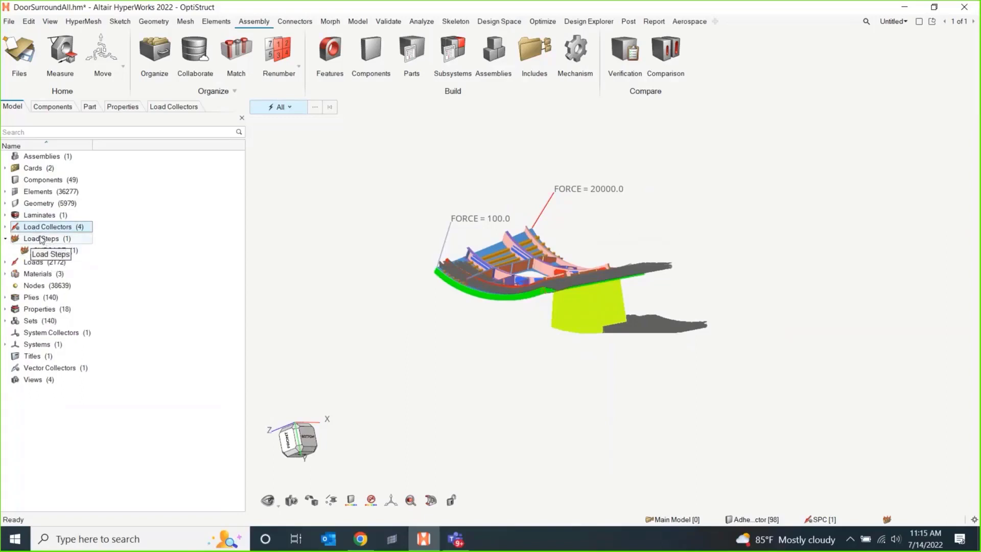
middle_click_drag(449, 327, 457, 221)
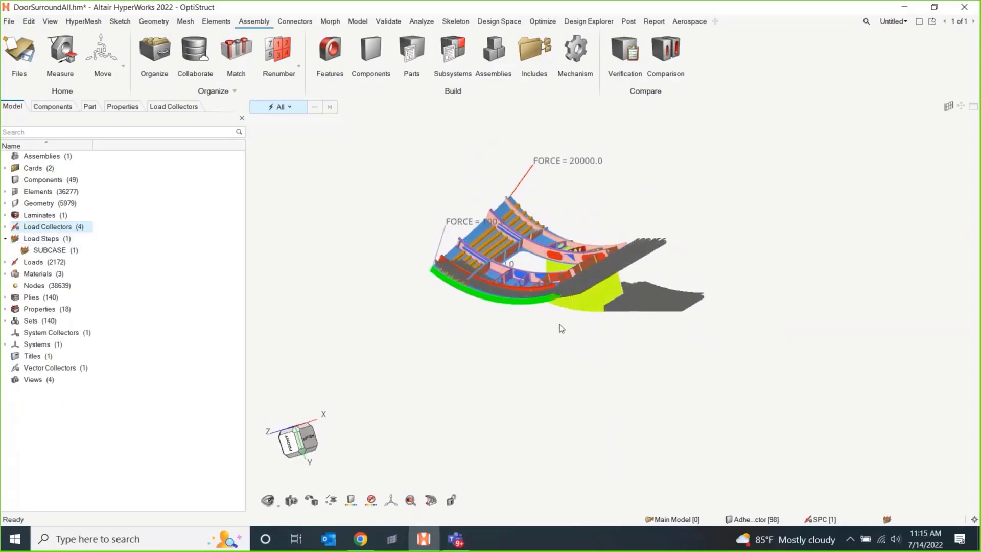
middle_click_drag(559, 328, 618, 273)
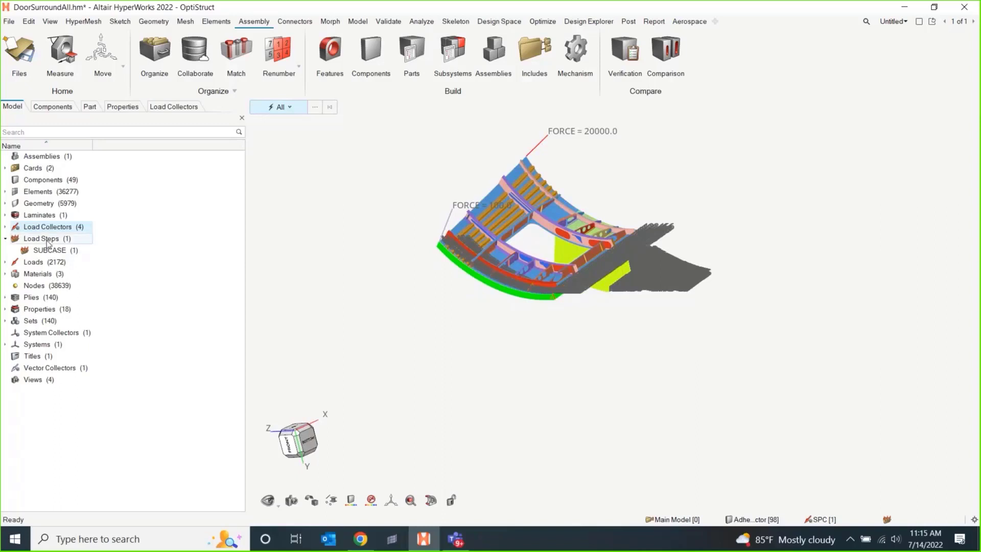
View the global options and loadsteps in the Loadstep browser, and return to the model tree.
left_click(430, 22)
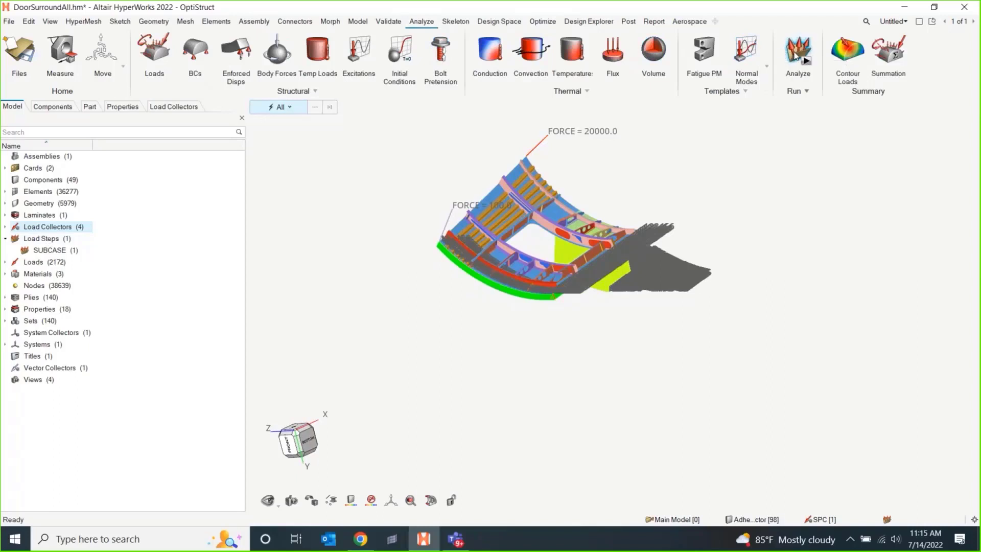
left_click(796, 55)
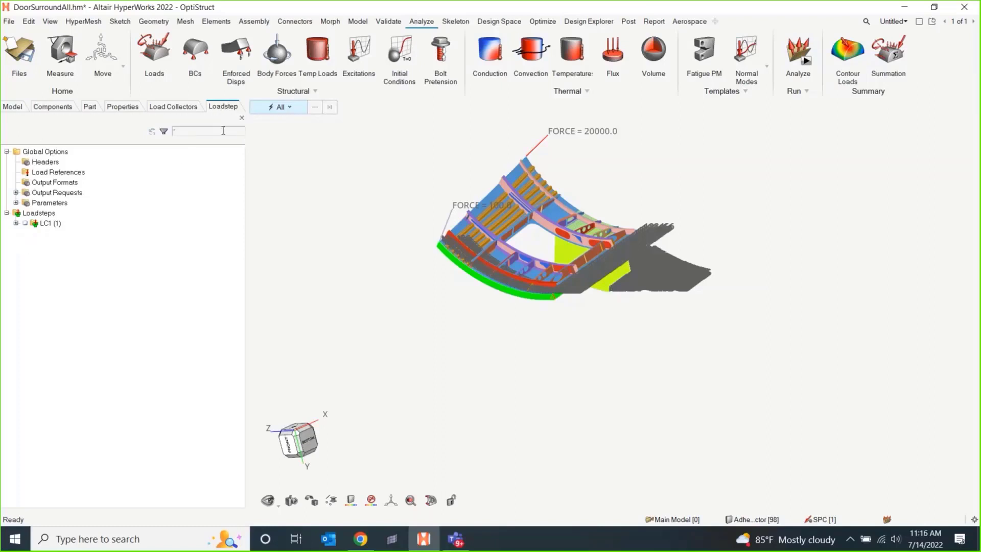
left_click(242, 119)
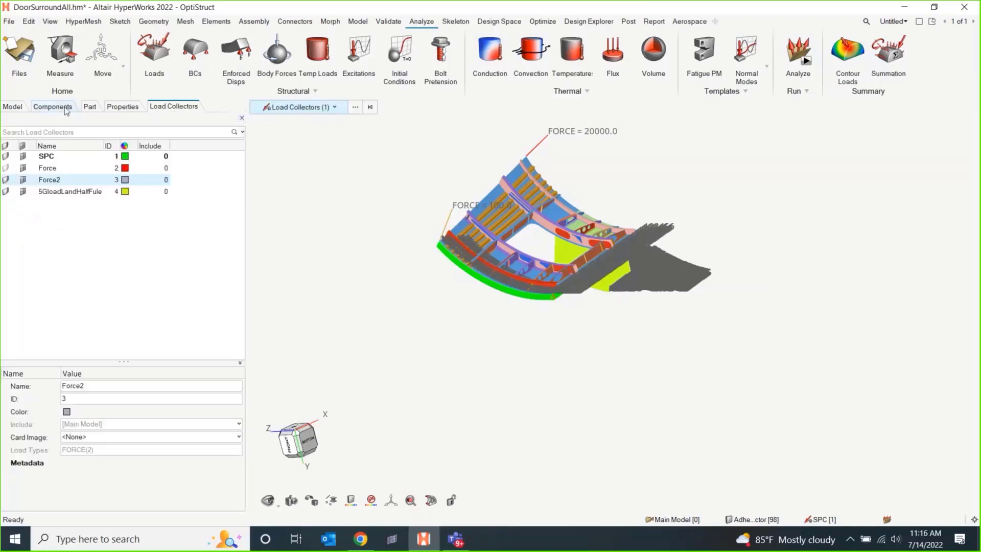
left_click(12, 107)
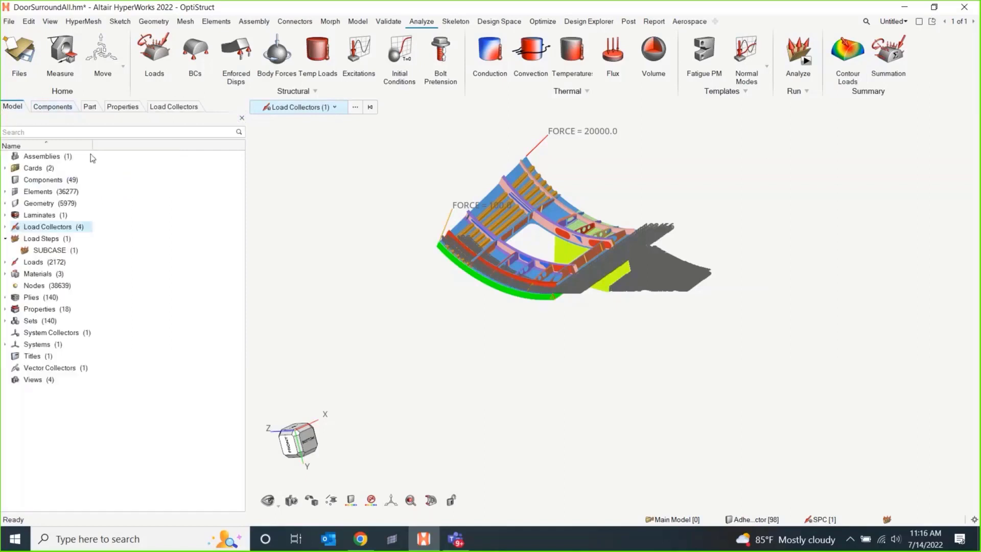
Create a new load step in the model tree and widen its definition dialog.
right_click(144, 246)
mouse_move(180, 251)
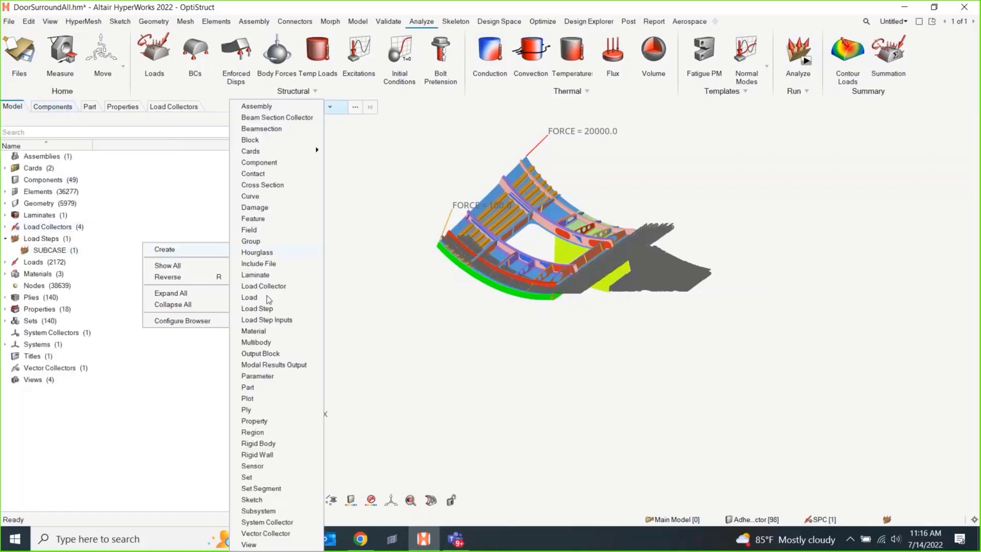
left_click(257, 309)
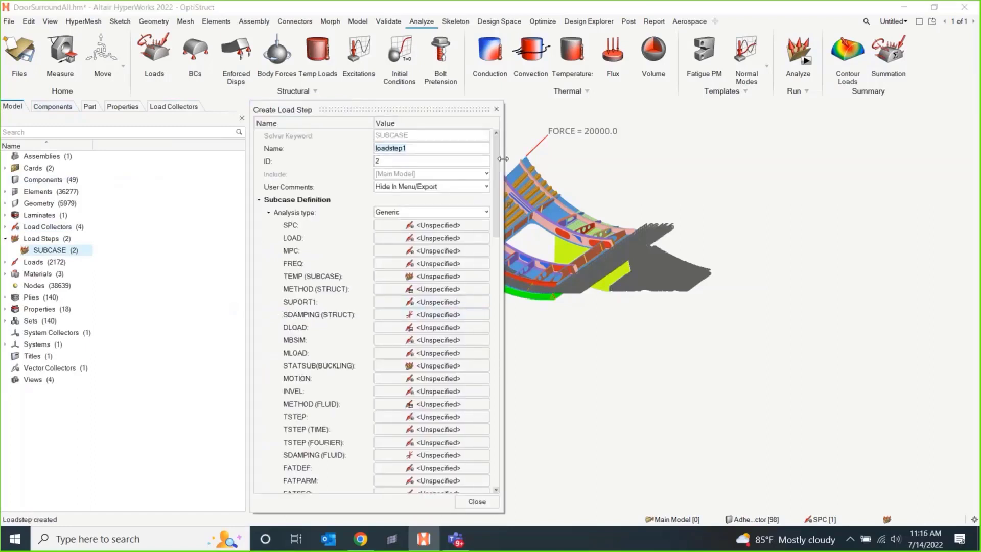
left_click_drag(503, 159, 624, 159)
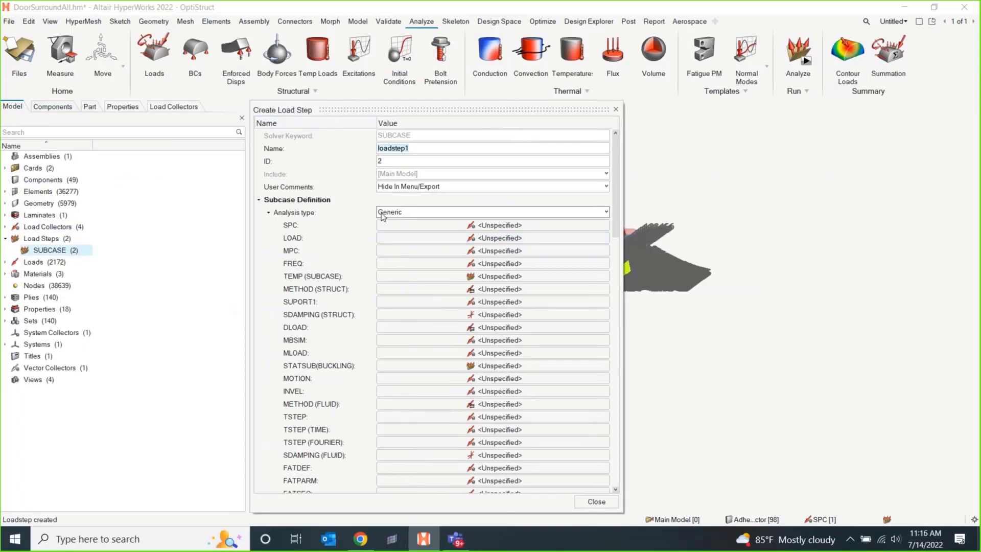
Review the available analysis types for loadstep1 and set its analysis type to Linear Static.
left_click(403, 214)
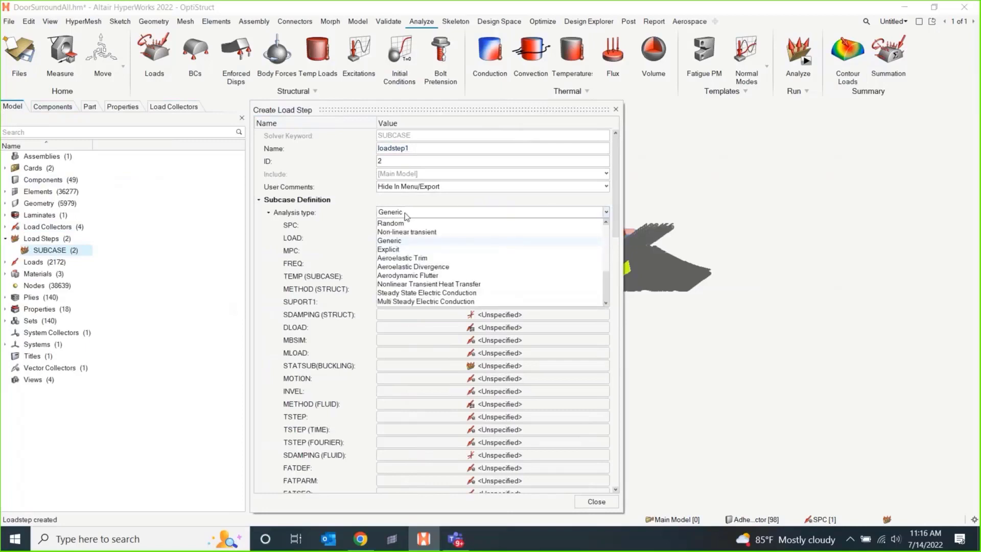
scroll(422, 270, "up", 5)
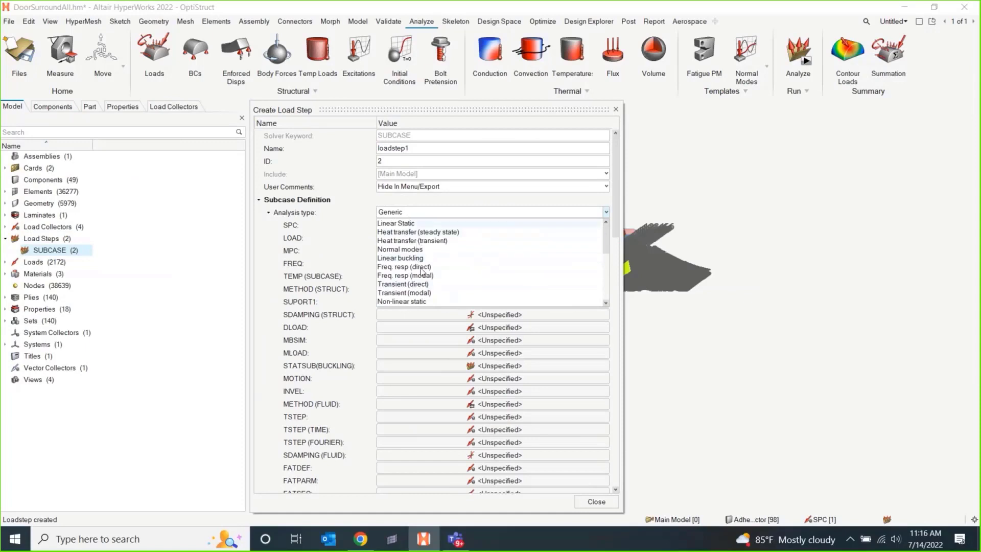
scroll(417, 301, "down", 5)
scroll(417, 301, "up", 5)
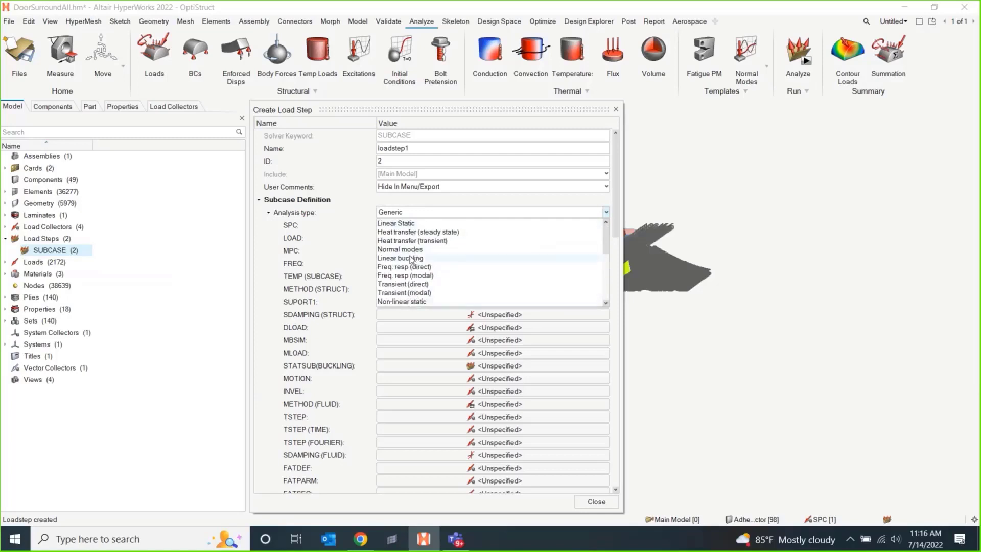
scroll(411, 259, "down", 5)
scroll(407, 294, "up", 5)
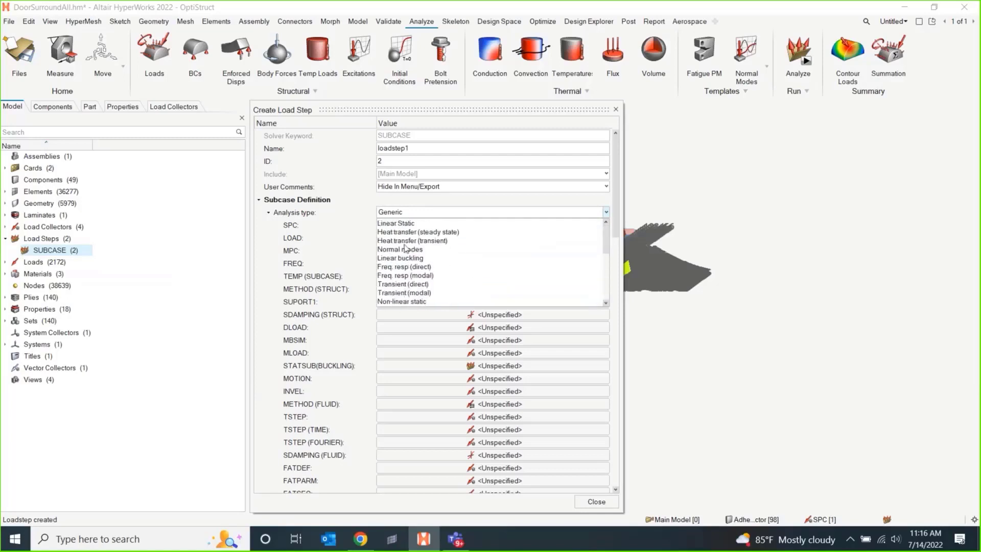
left_click(402, 224)
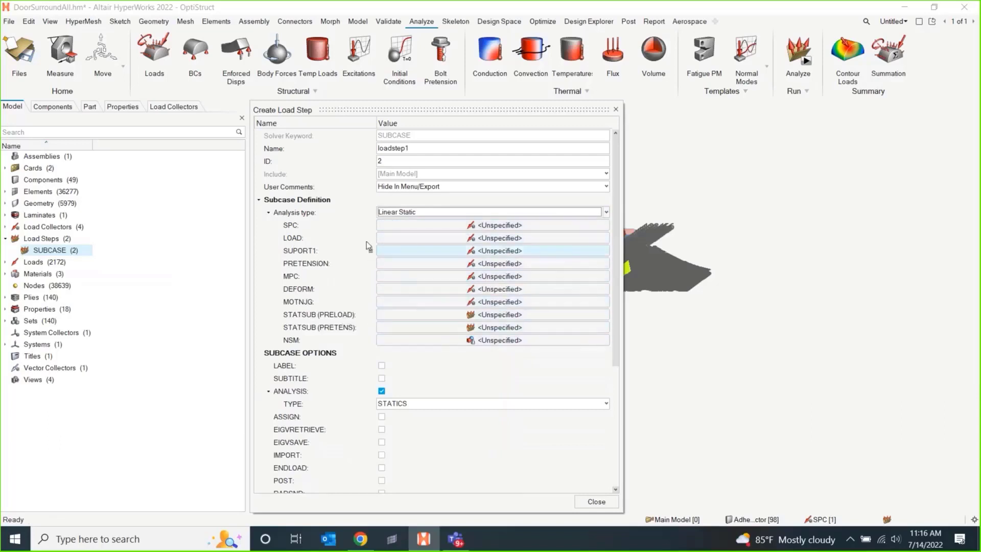
Assign the SPC load collector as the SPC entry of loadstep1.
left_click(495, 229)
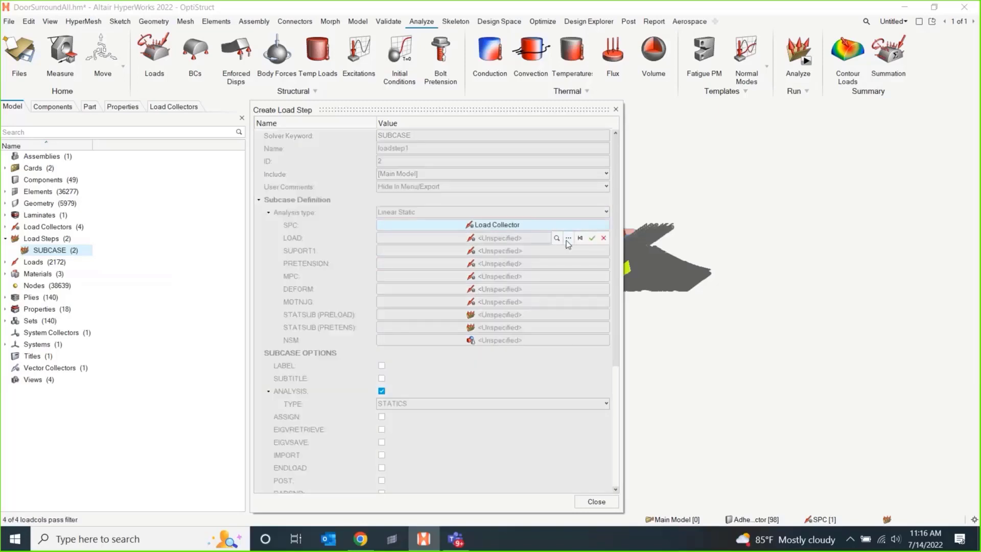
left_click(566, 240)
left_click(421, 281)
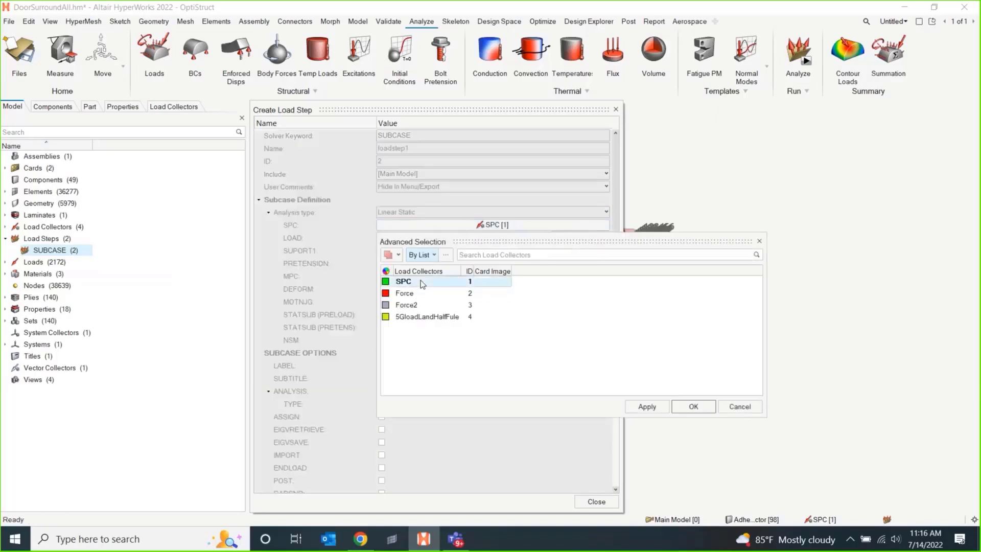
left_click(710, 410)
Assign the Force2 load collector as the LOAD entry of loadstep1.
left_click(467, 238)
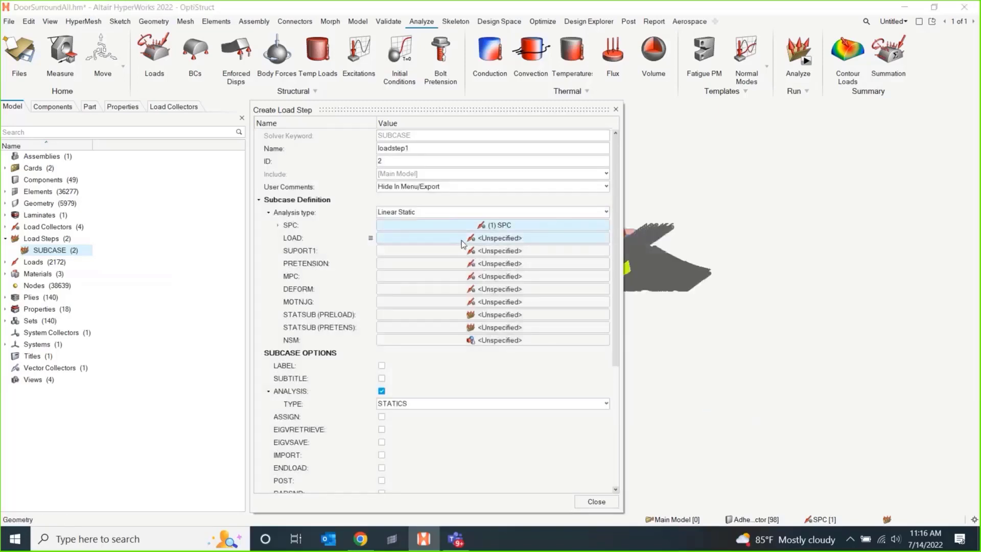
left_click(568, 251)
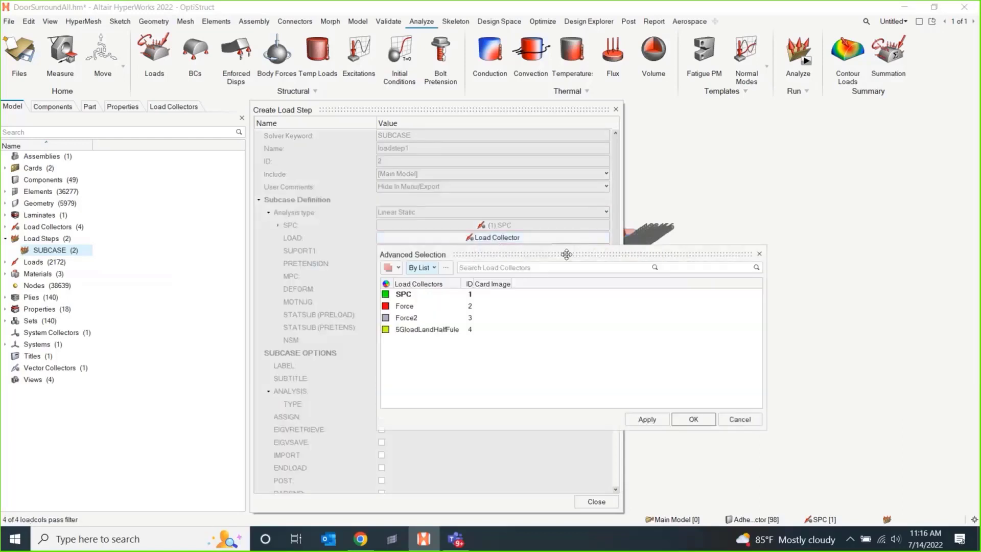
left_click(424, 316)
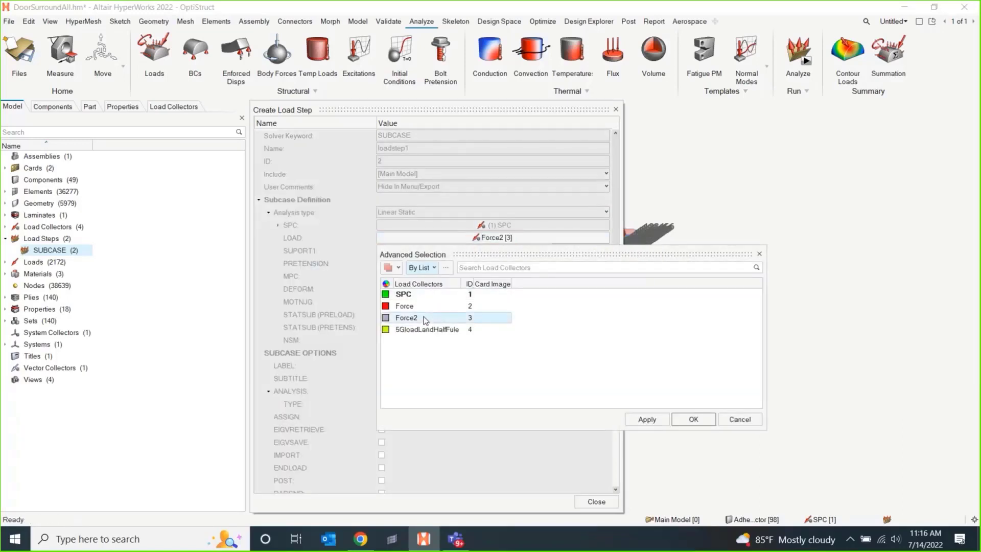
left_click(693, 419)
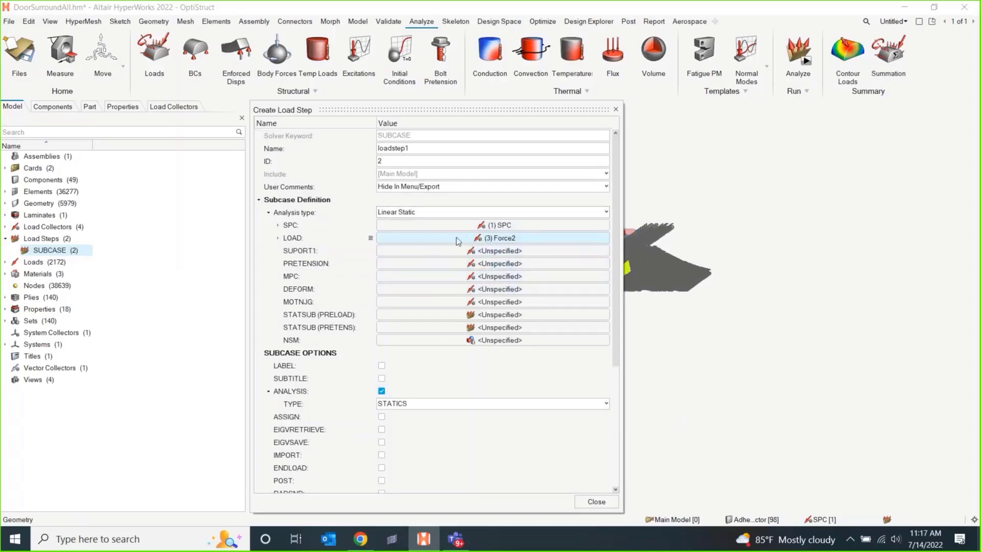
Examine the remaining subcase options of loadstep1, and close its definition dialog.
left_click_drag(414, 110, 444, 98)
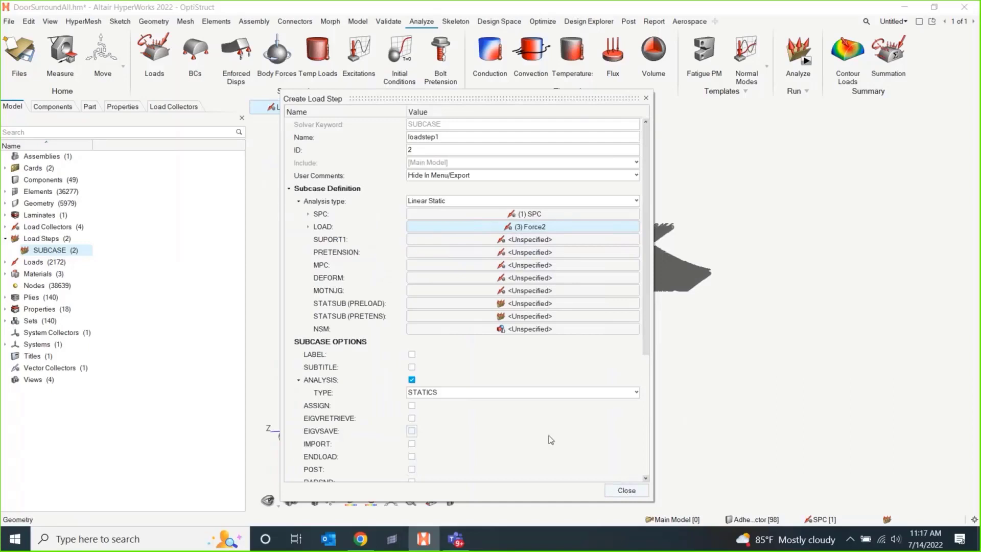
left_click_drag(644, 305, 637, 430)
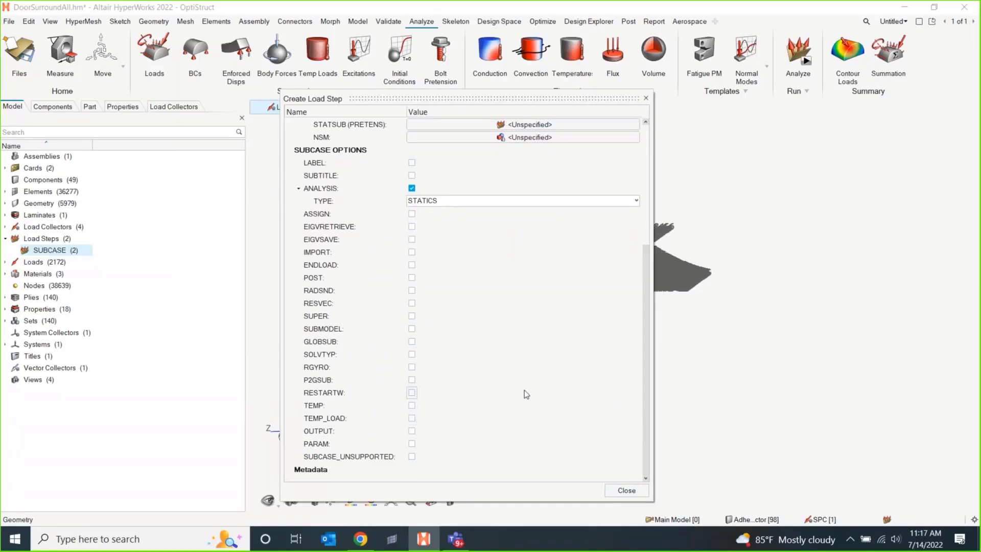
left_click(626, 490)
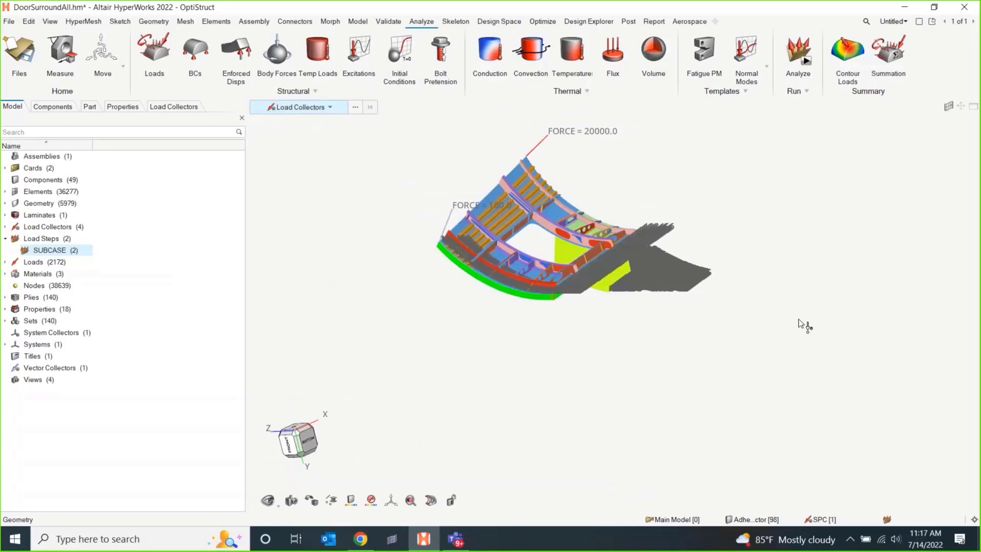
right_click_drag(829, 320, 840, 348)
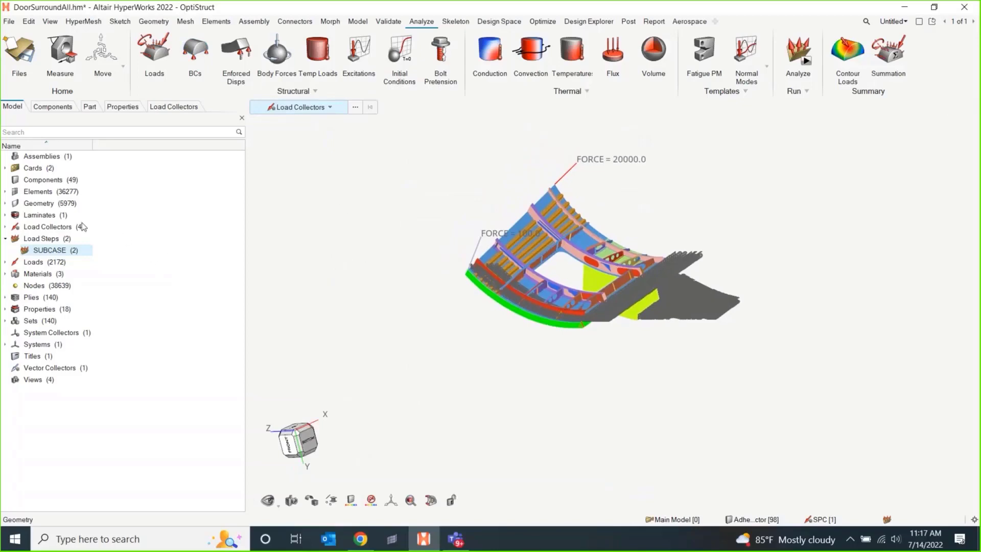
Create a new load step input in the model tree and move its definition dialog clear of the model.
right_click(148, 233)
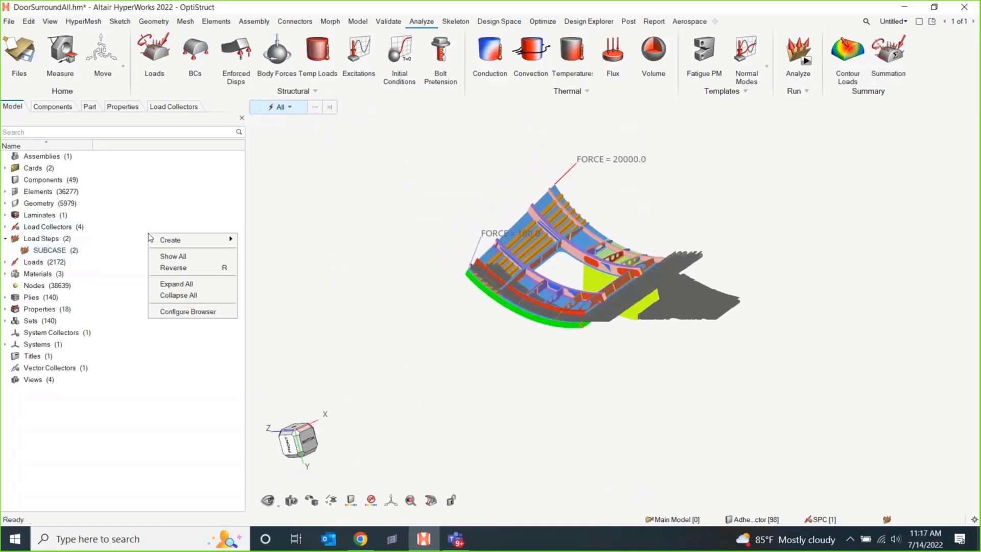
mouse_move(186, 241)
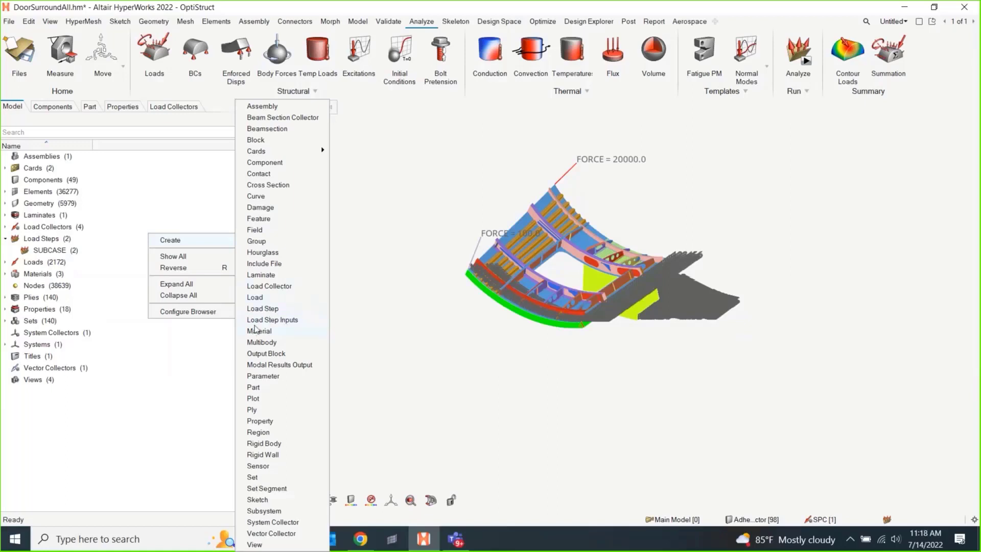
left_click(268, 320)
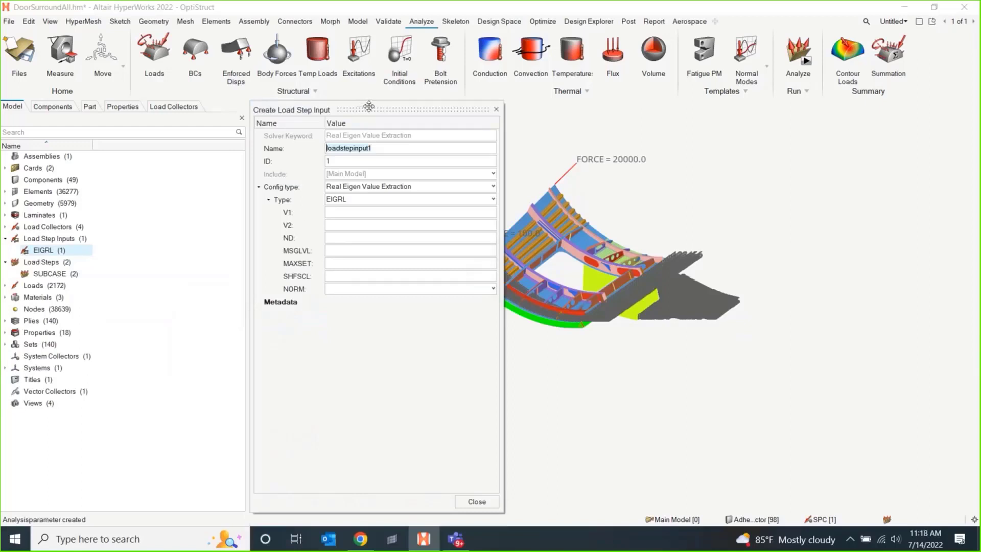
left_click_drag(369, 105, 395, 76)
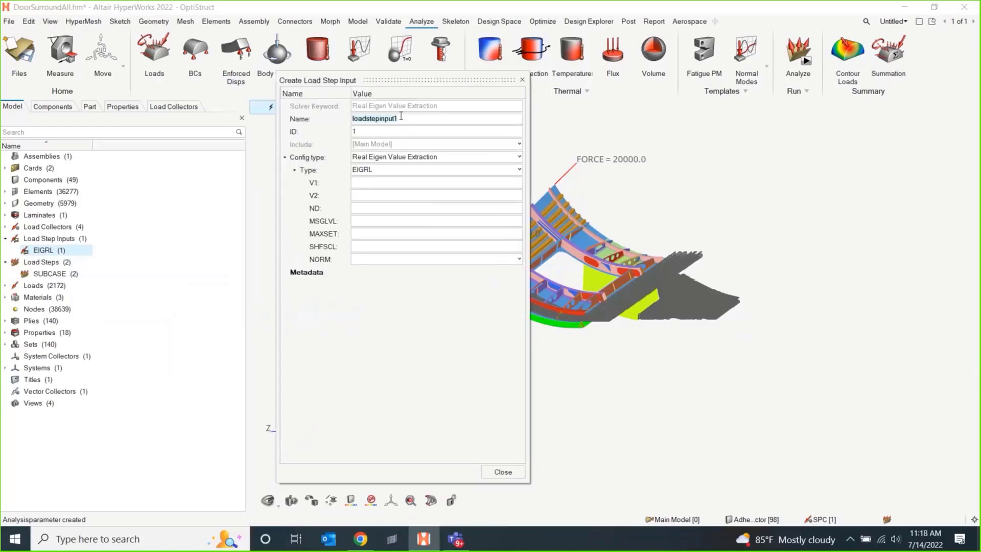
Define the load step input with type EIGRL and ND set to 10, and close its definition dialog.
left_click(381, 171)
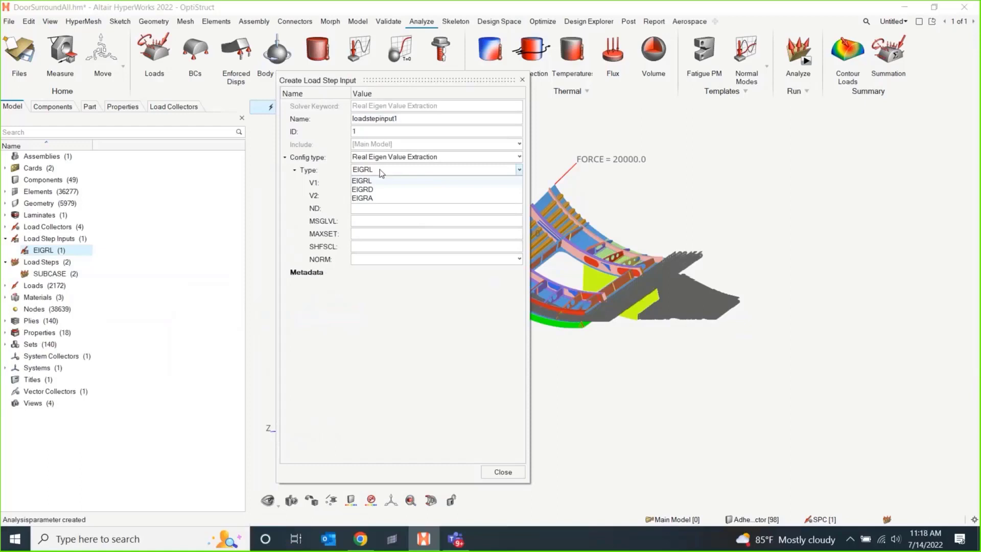
left_click(379, 169)
left_click(368, 182)
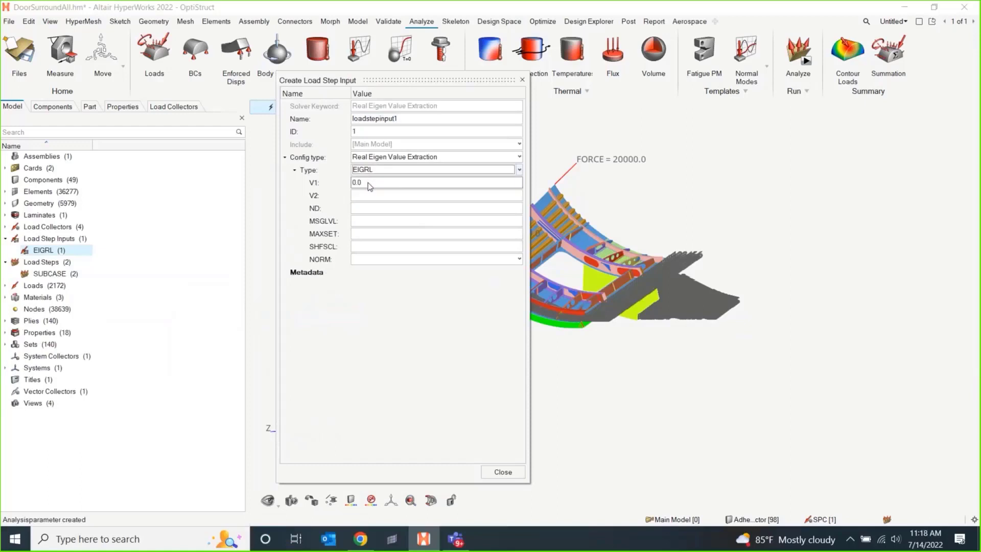
left_click(315, 196)
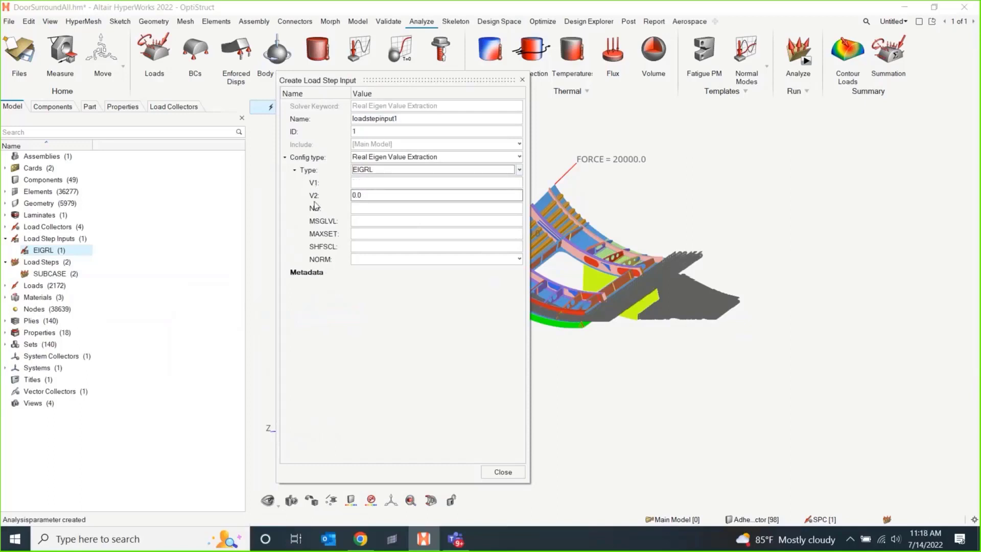
left_click(388, 206)
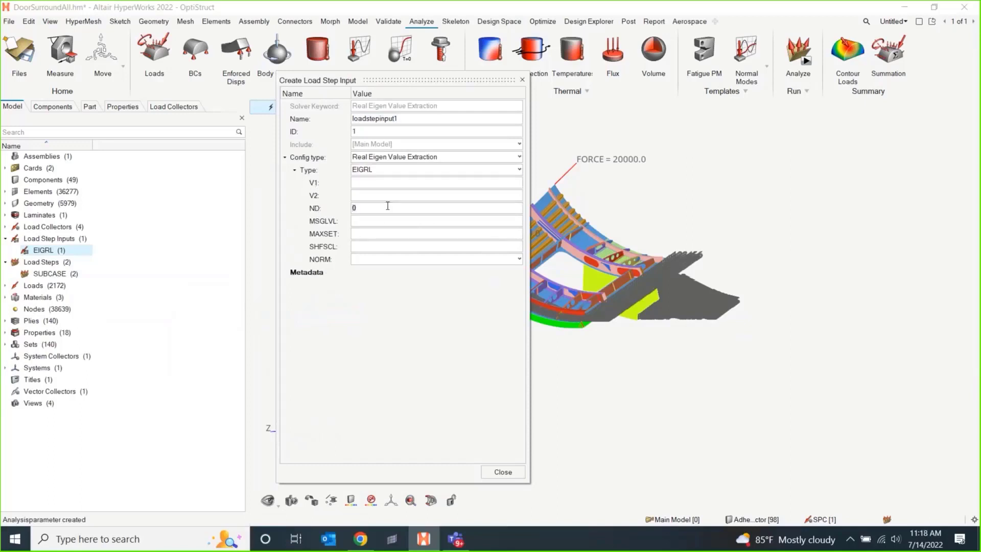
type("10")
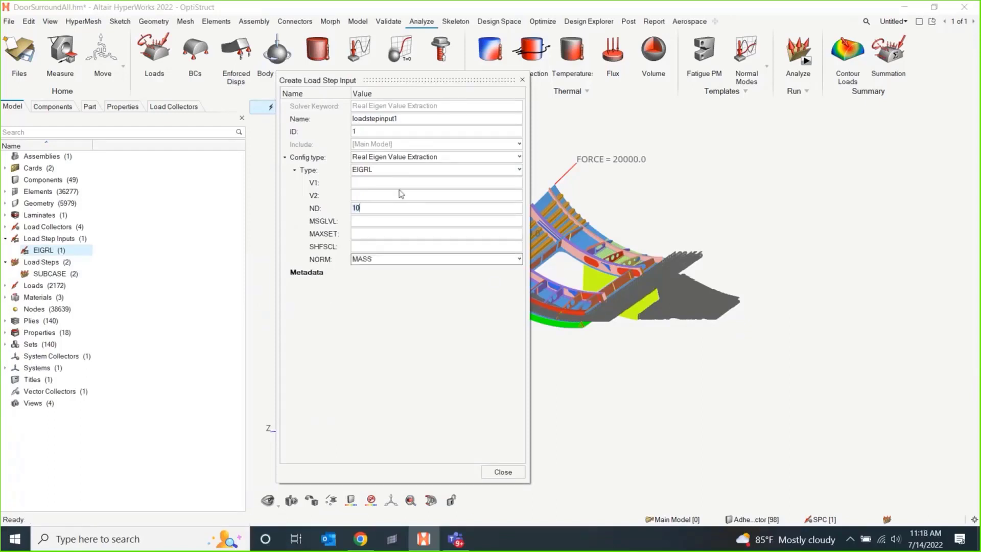
left_click(503, 472)
View the load collector types available for creation in the model tree, without creating one.
right_click(44, 228)
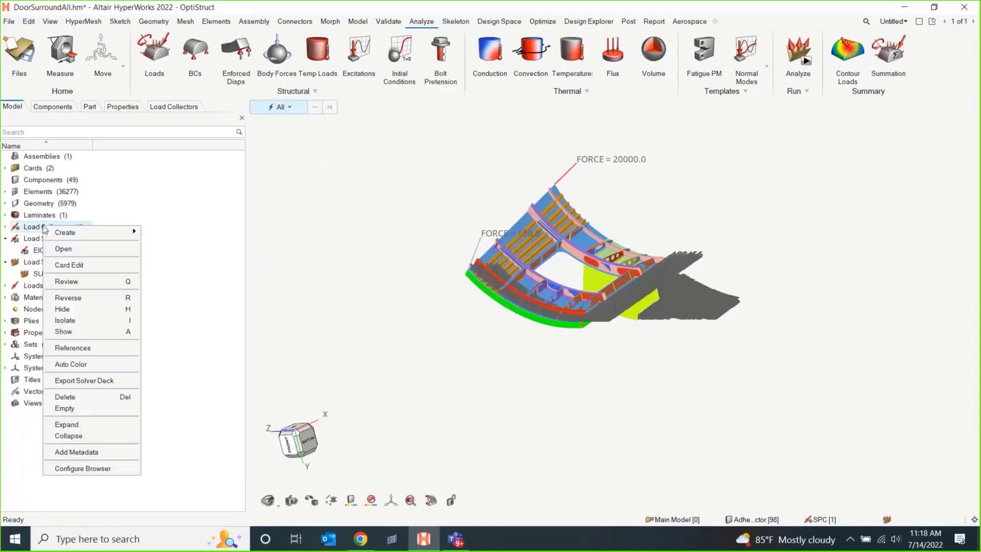
mouse_move(83, 236)
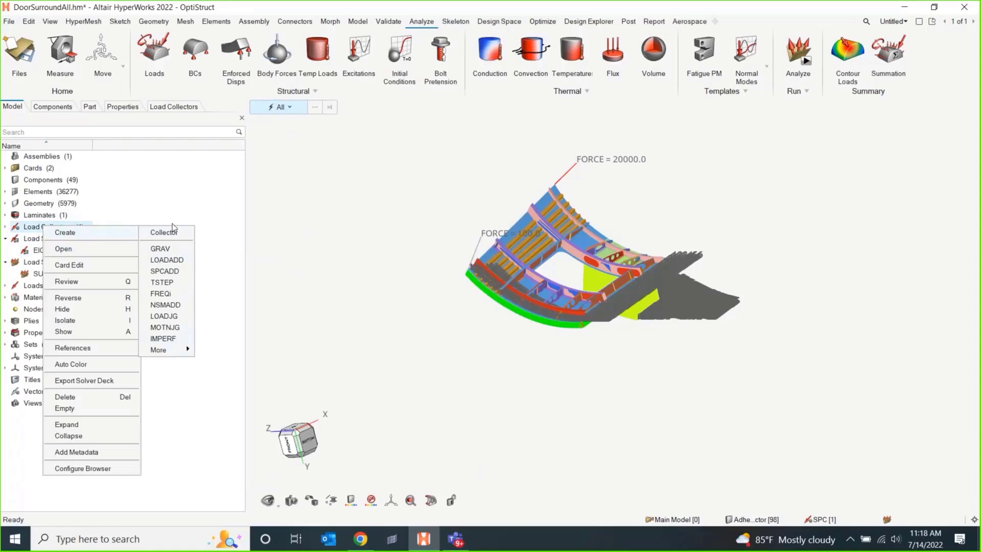
left_click(235, 225)
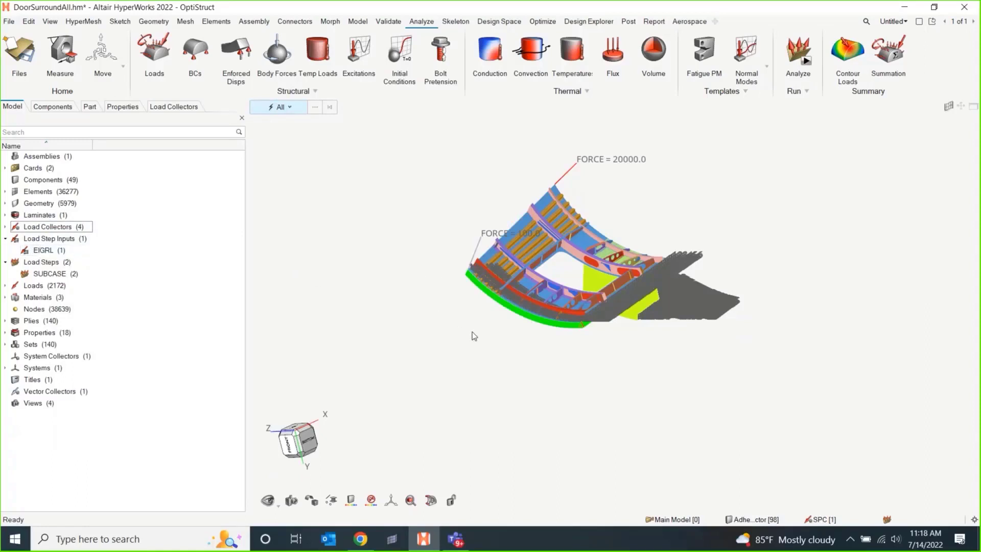
mouse_move(474, 334)
right_mouse_down()
mouse_move(486, 385)
mouse_move(462, 322)
right_mouse_up()
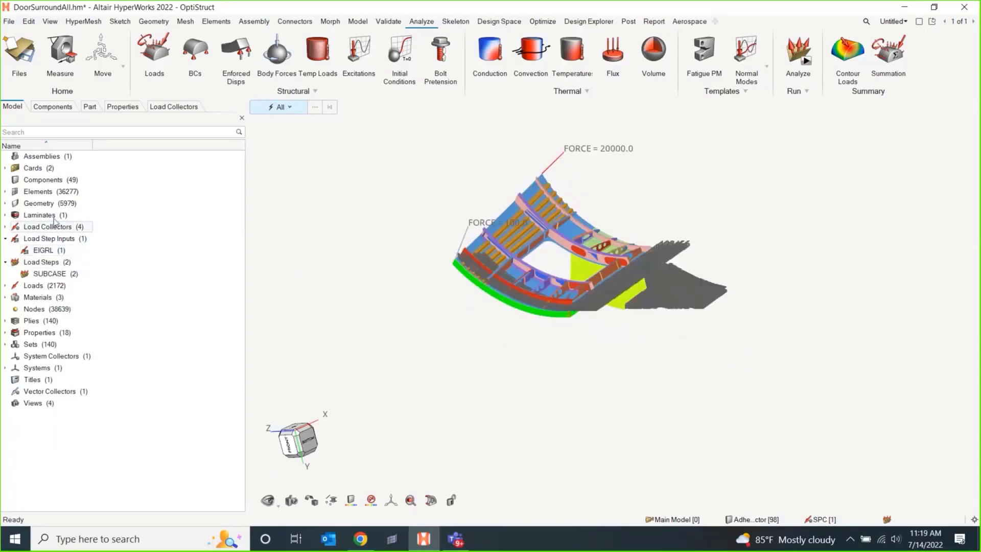